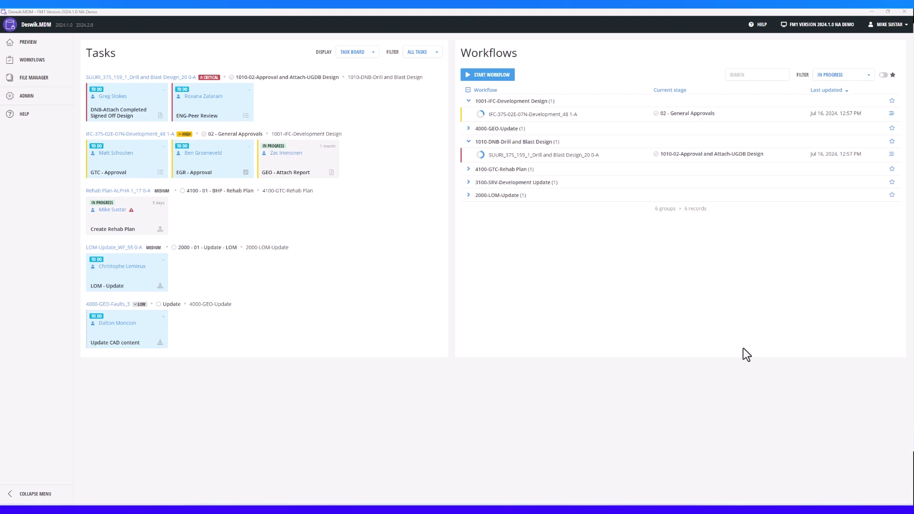
Step: Leave the MDM 3-D preview page and switch to Deswik.CAD's empty Document 1
click(30, 43)
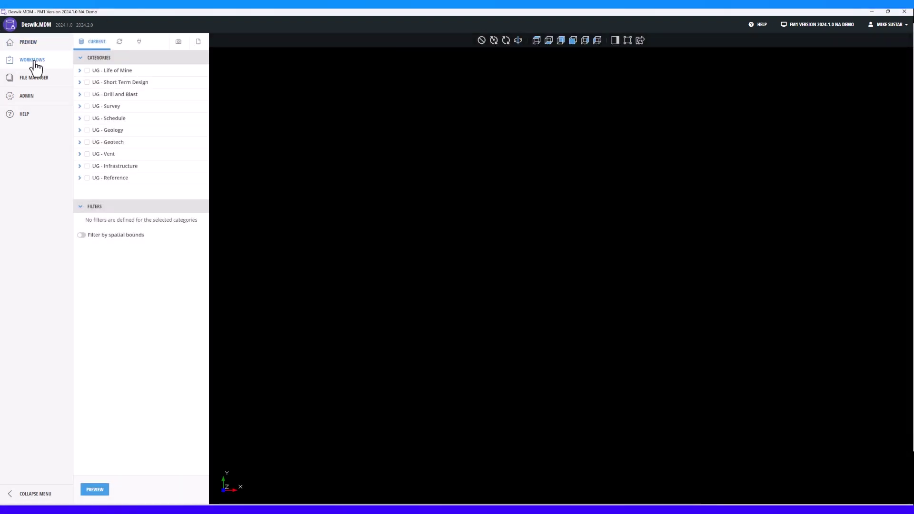
click(27, 96)
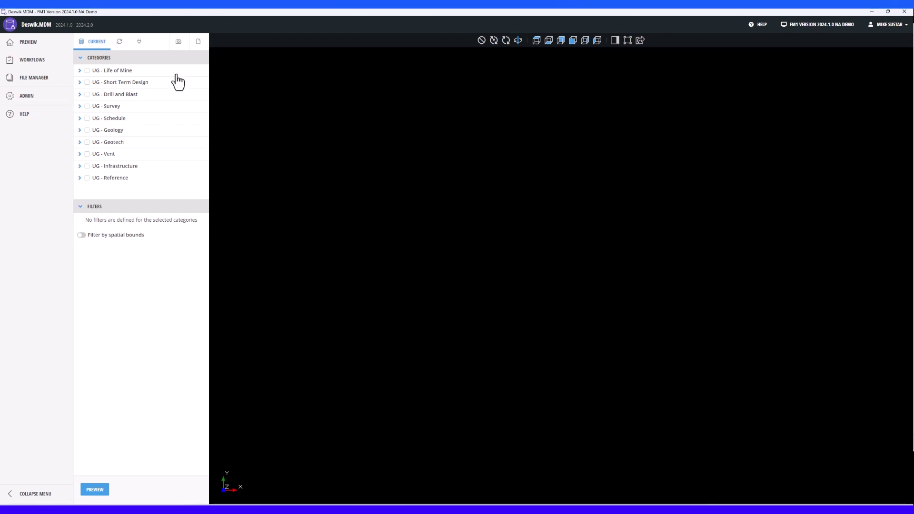
click(619, 509)
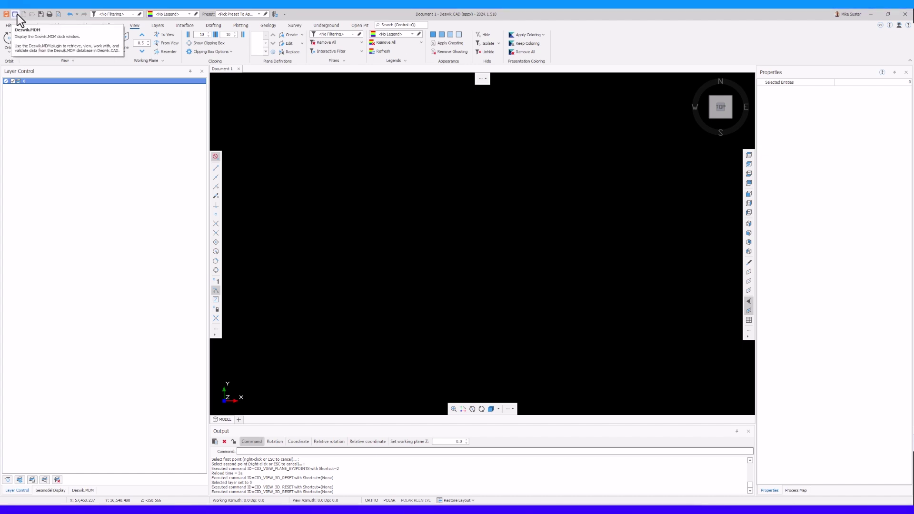
Step: In the Deswik.MDM panel, expand UG - Life of Mine, UG - Short Term Design and UG - Drill and Blast
click(82, 492)
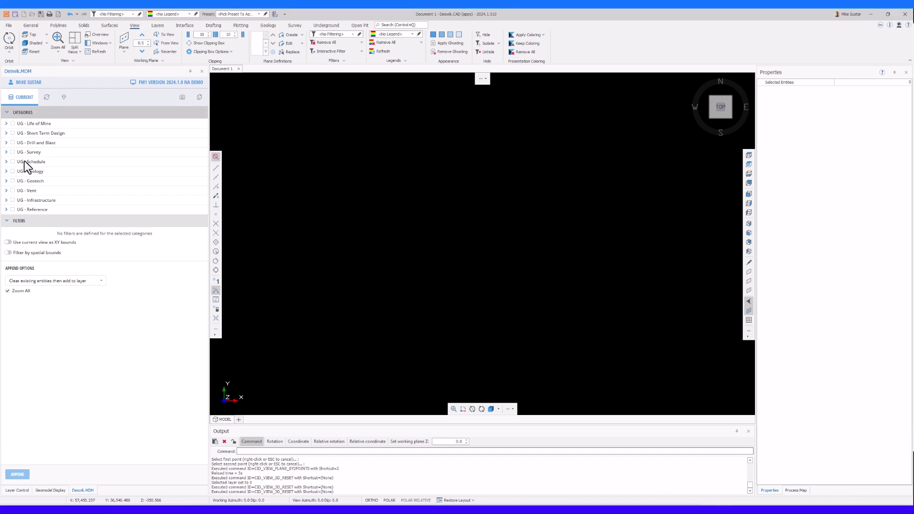
click(6, 124)
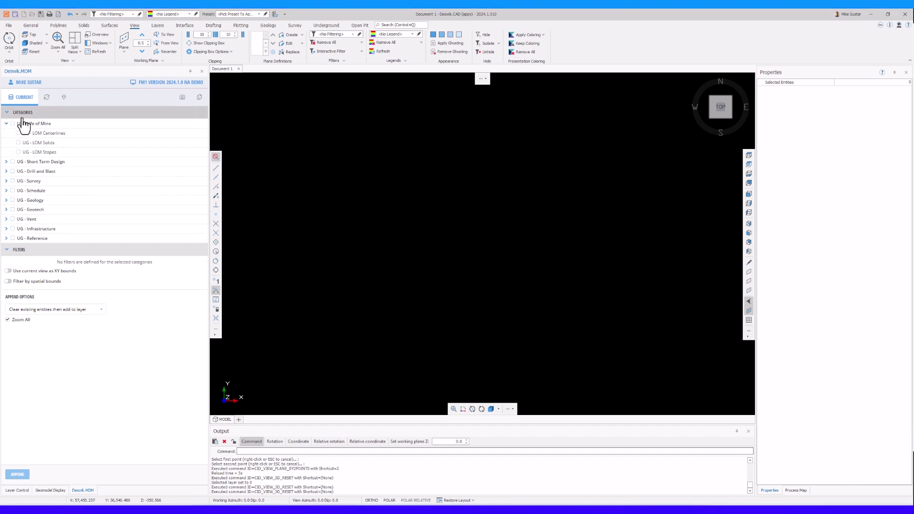
click(6, 162)
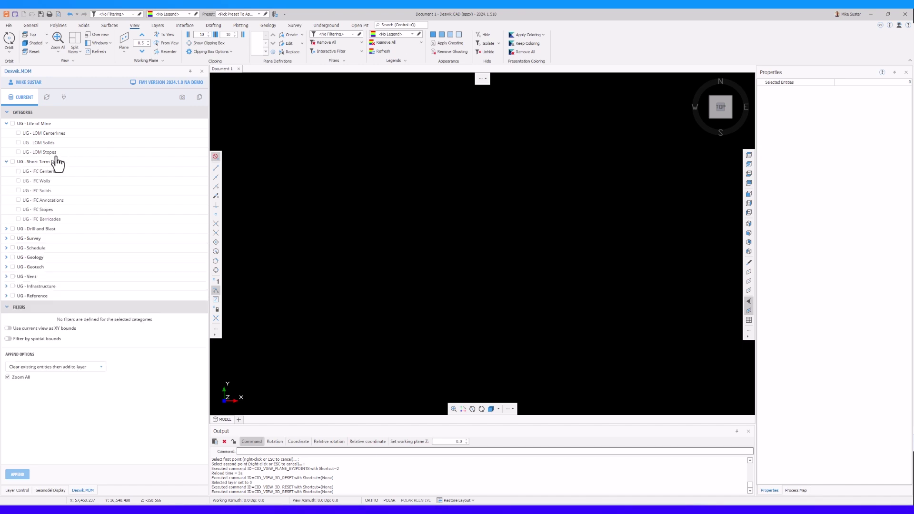
click(6, 229)
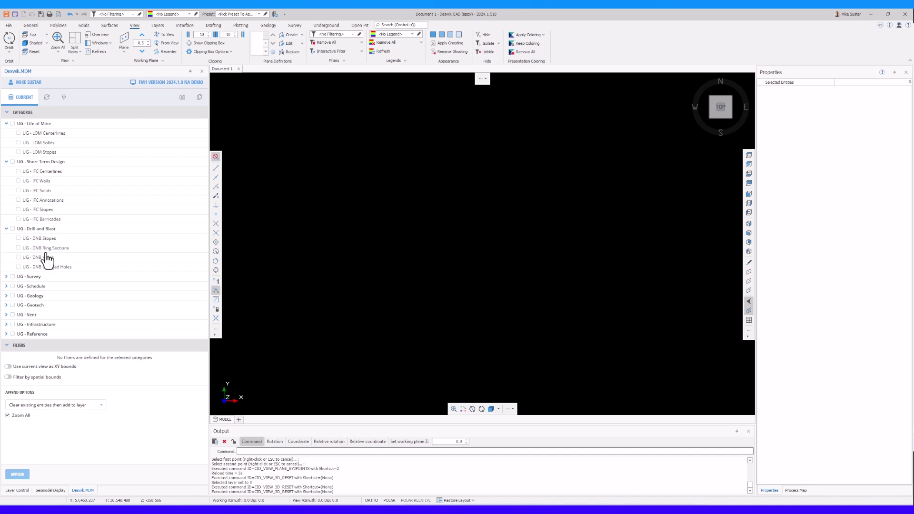
click(17, 490)
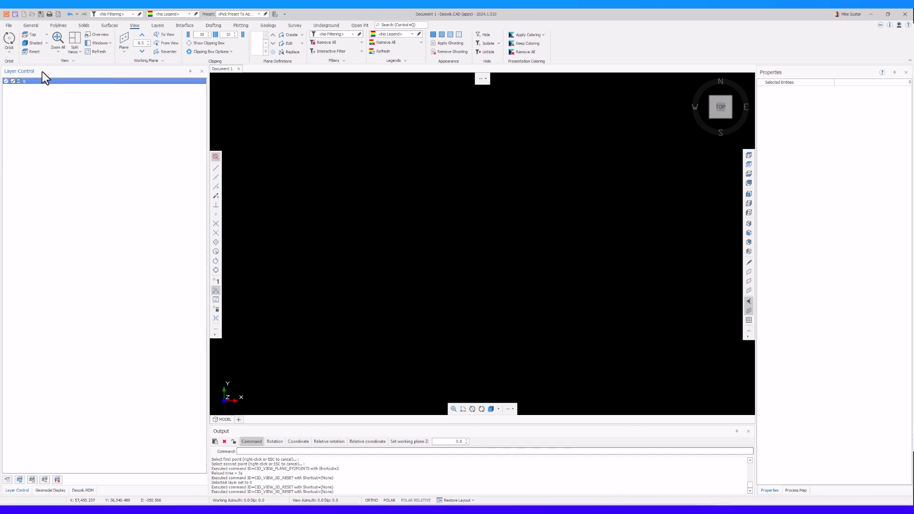
click(89, 489)
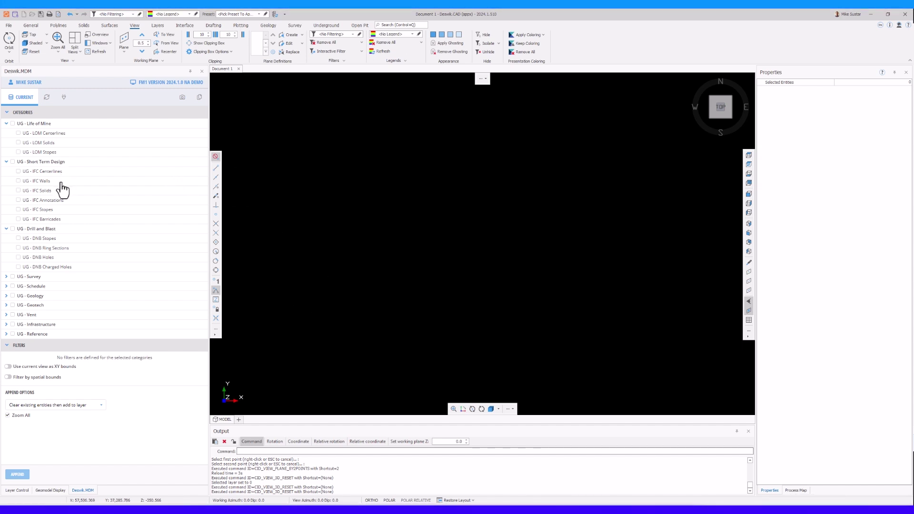
Step: Expand UG - Survey, tick UG - SRV Dev Solids and append it to the drawing
click(7, 277)
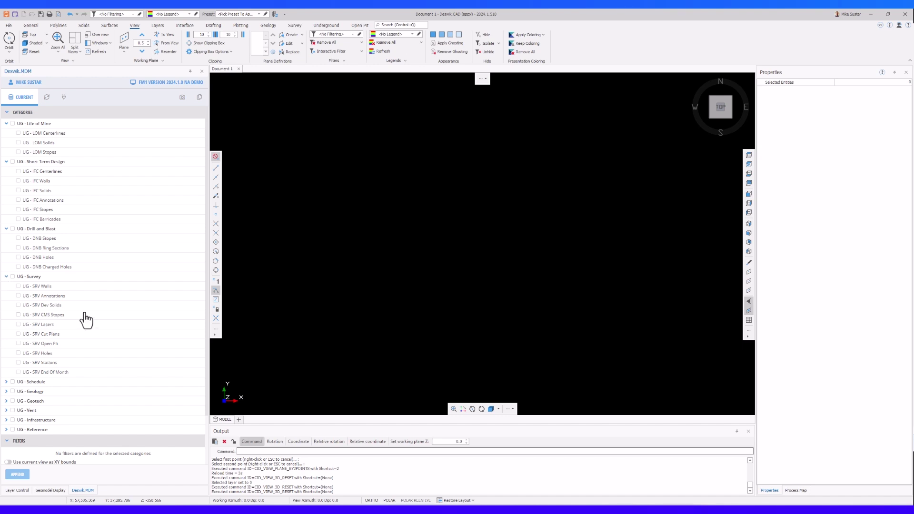
click(51, 306)
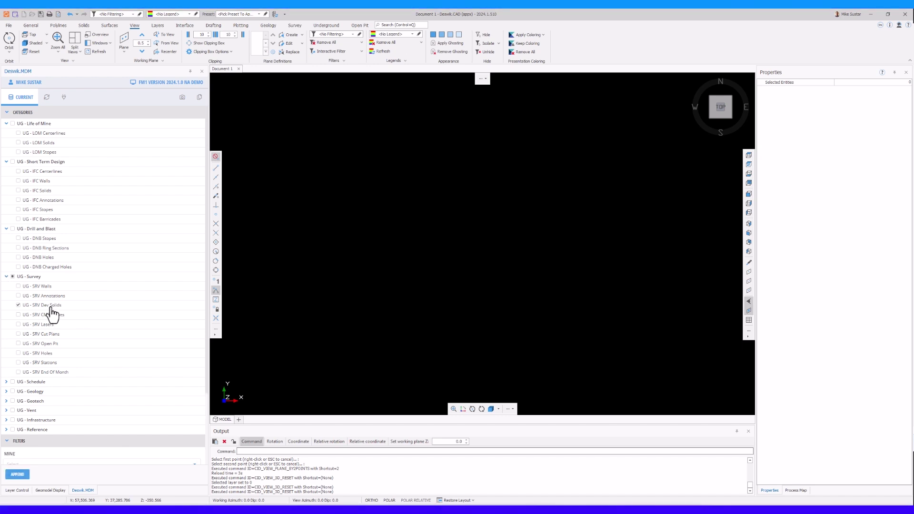
scroll(65, 272, down, 4)
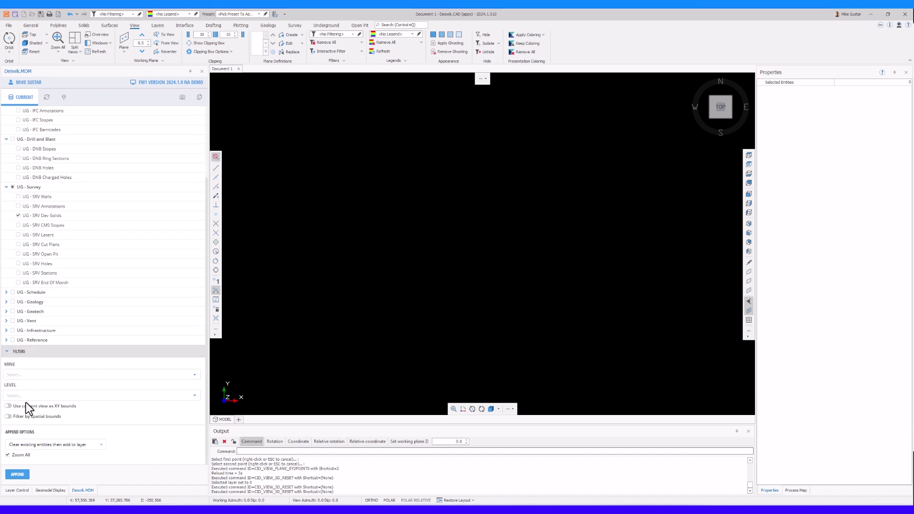
click(17, 474)
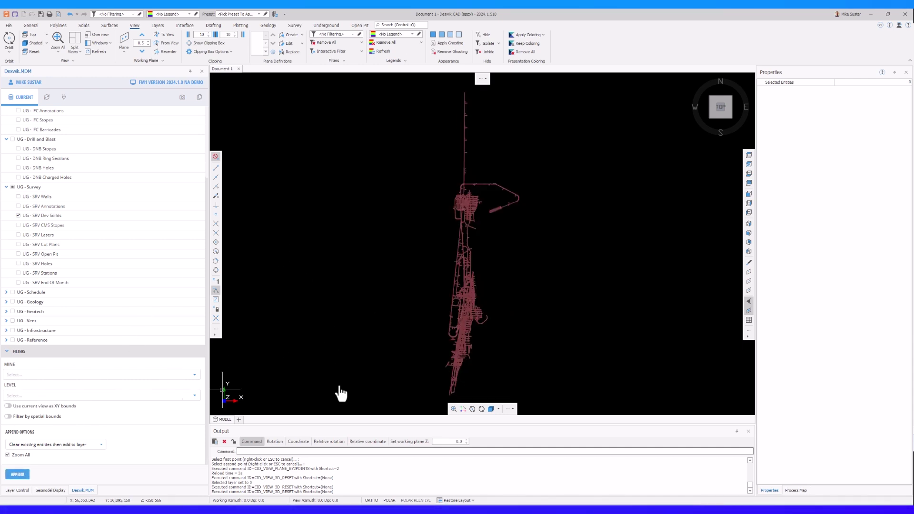
Step: Orbit to a tilted front view and select a drive solid to show its MDM attributes
middle_drag(451, 316, 612, 259)
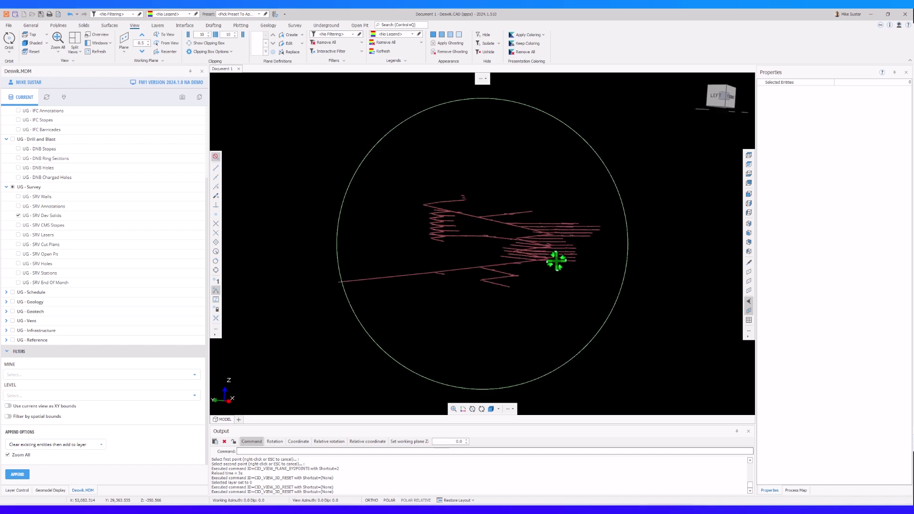
click(14, 490)
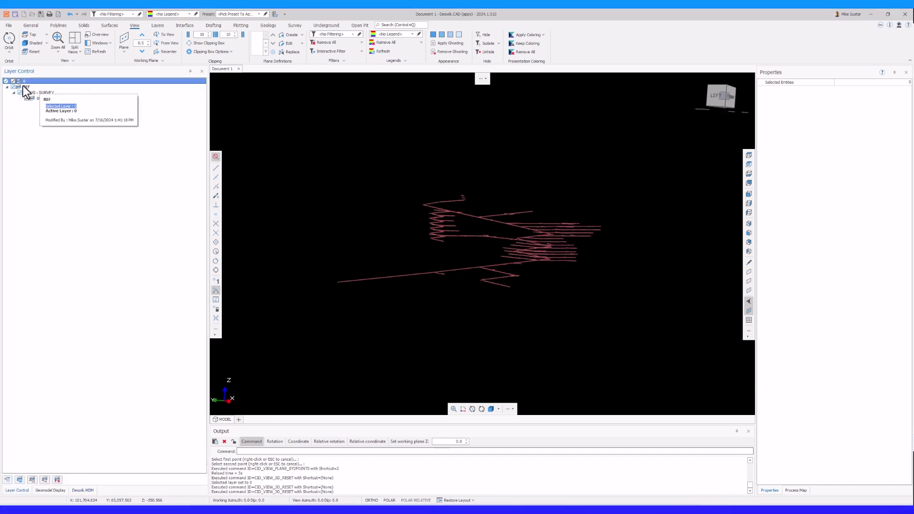
scroll(567, 233, up, 3)
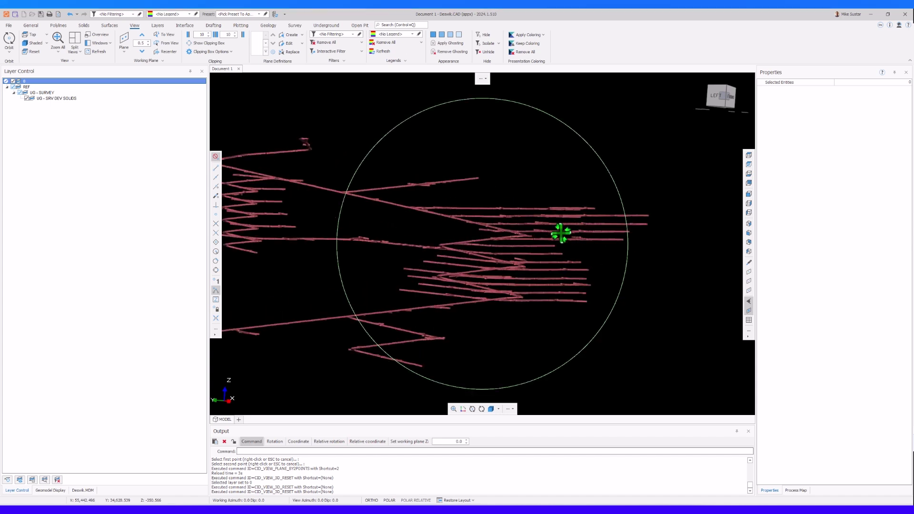
click(408, 246)
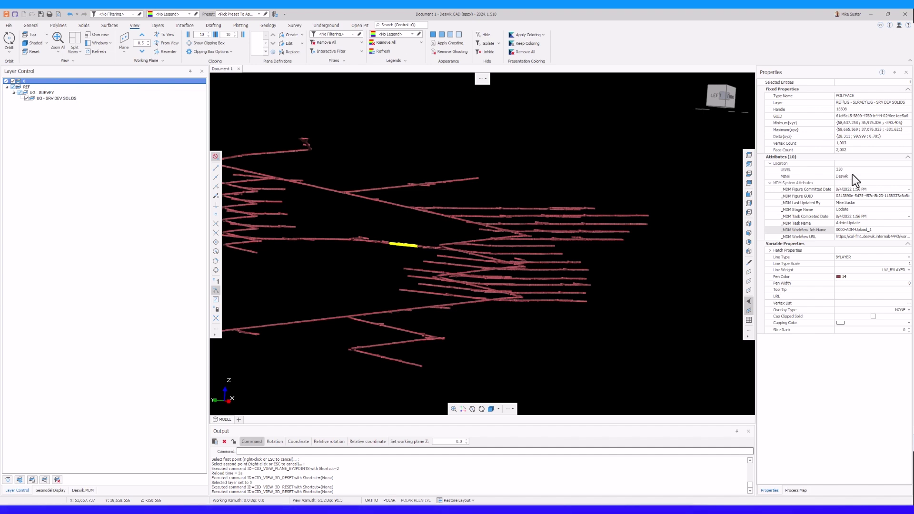
Step: Filter the development solids to LEVEL 350, append them, and view the model from Top
click(82, 491)
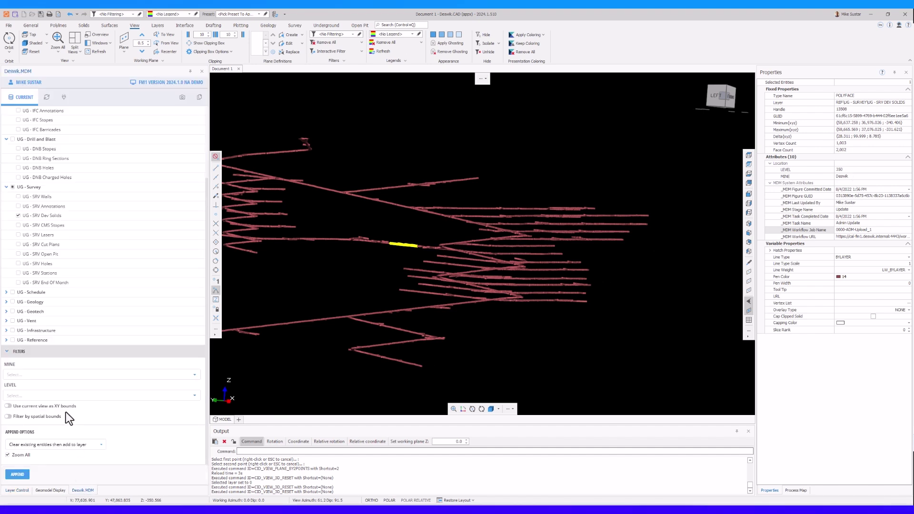
click(33, 396)
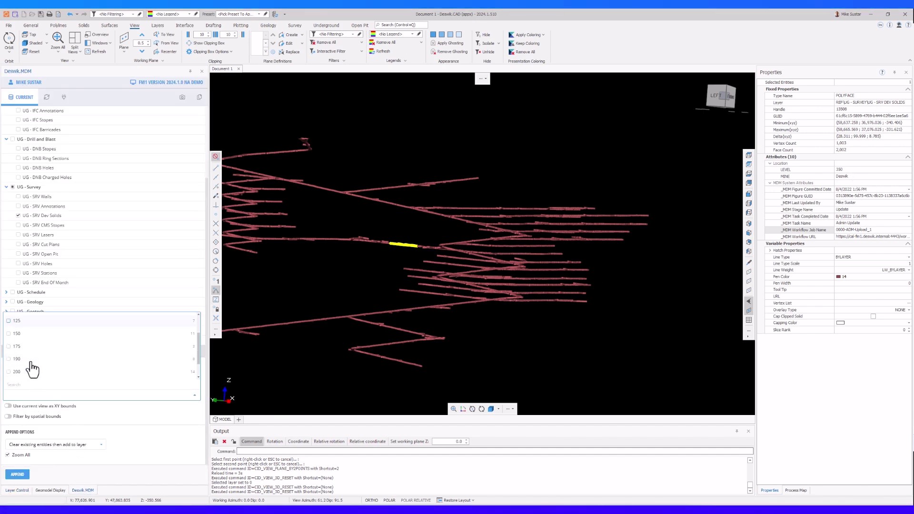
scroll(33, 368, down, 2)
scroll(35, 370, down, 2)
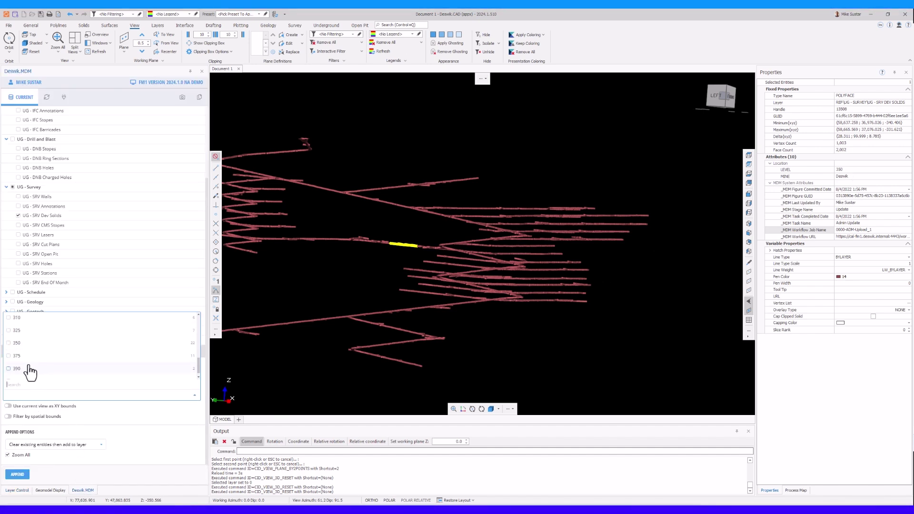
click(19, 342)
click(24, 473)
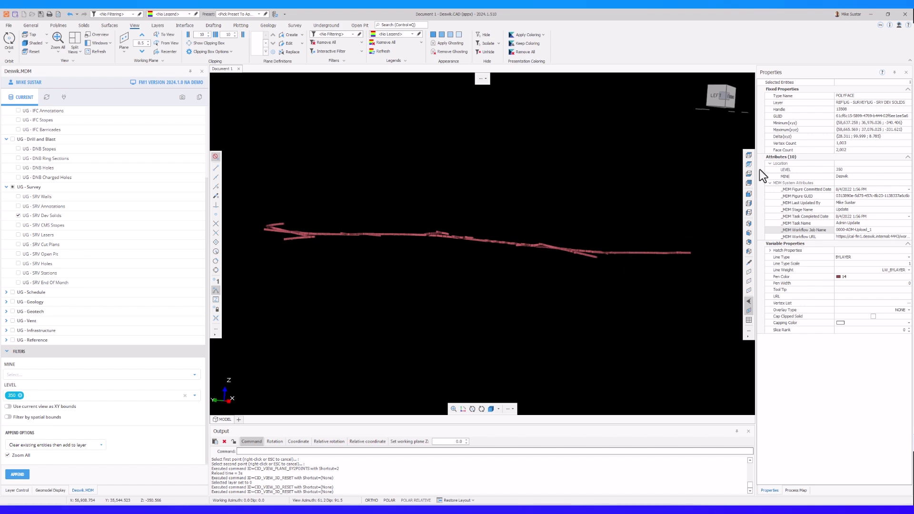
click(748, 166)
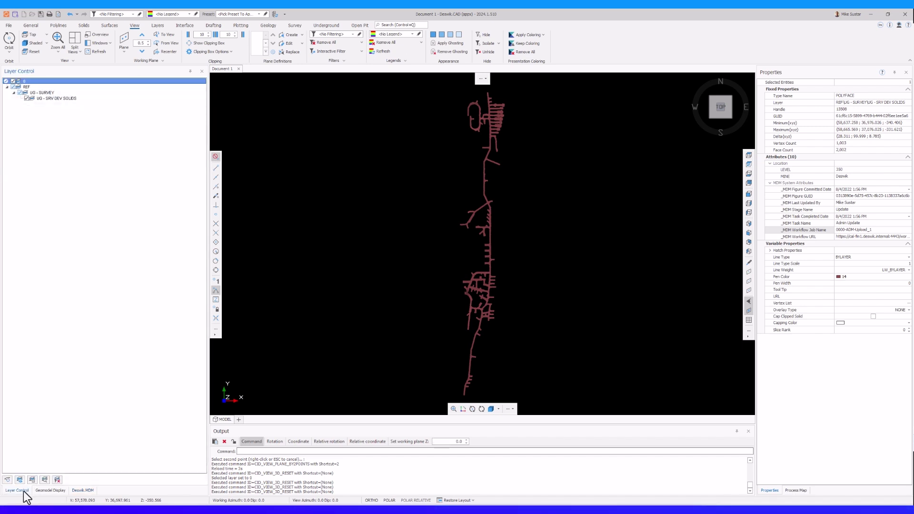
Step: Delete the REF layer from Layer Control and confirm, leaving only layer 0
right_click(26, 87)
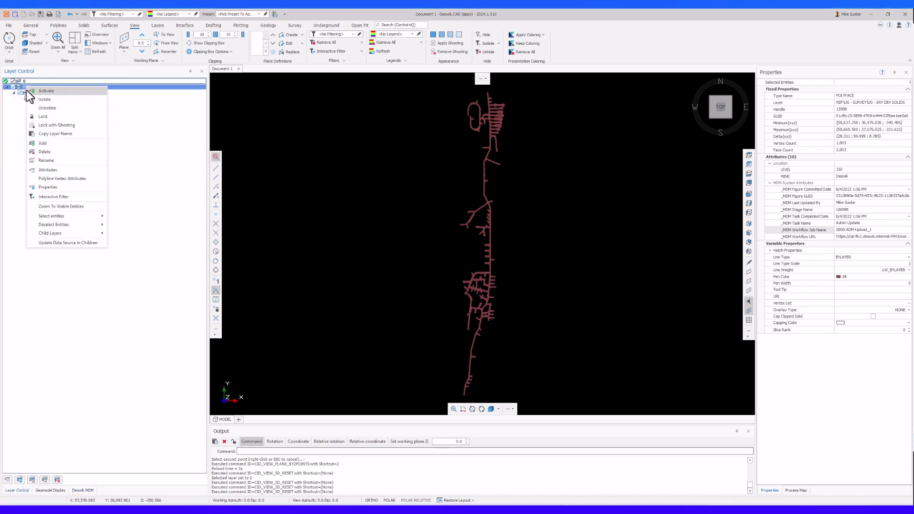
click(49, 152)
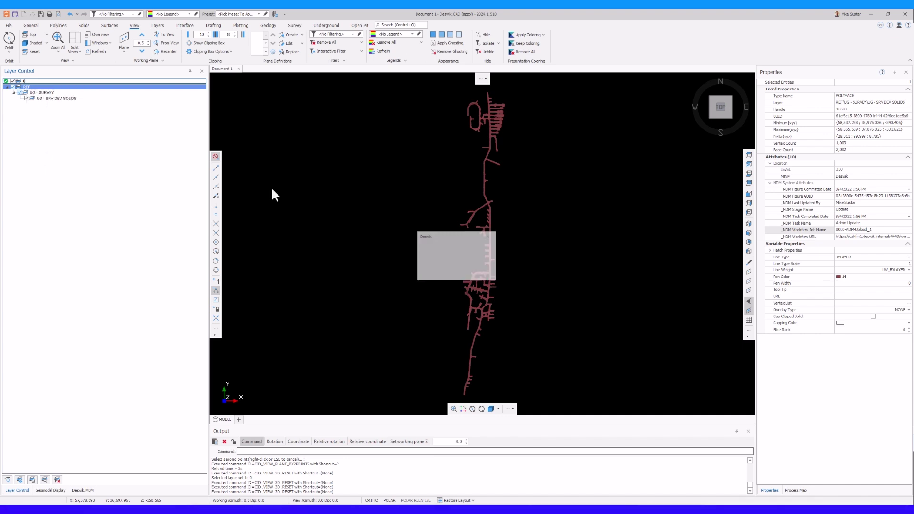
click(442, 274)
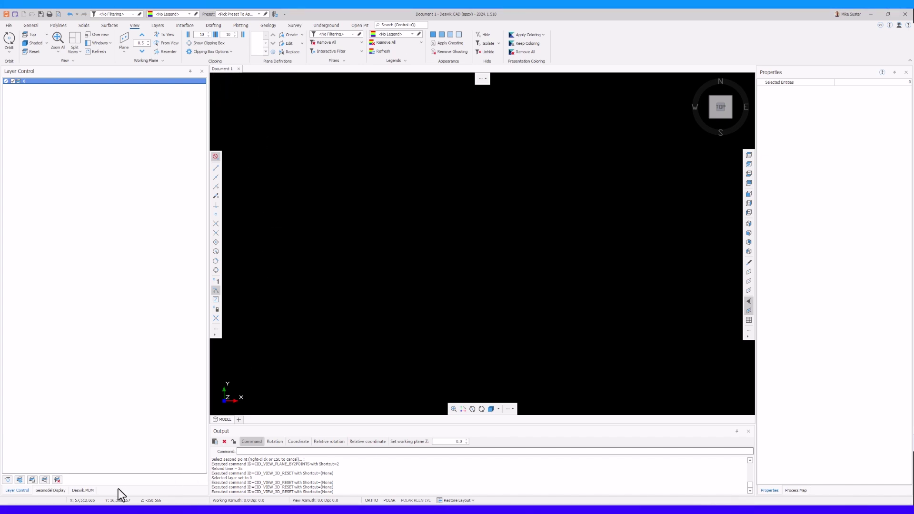
Step: In the MDM panel, untick UG - SRV Dev Solids and tick UG - SRV CMS Stopes
click(83, 491)
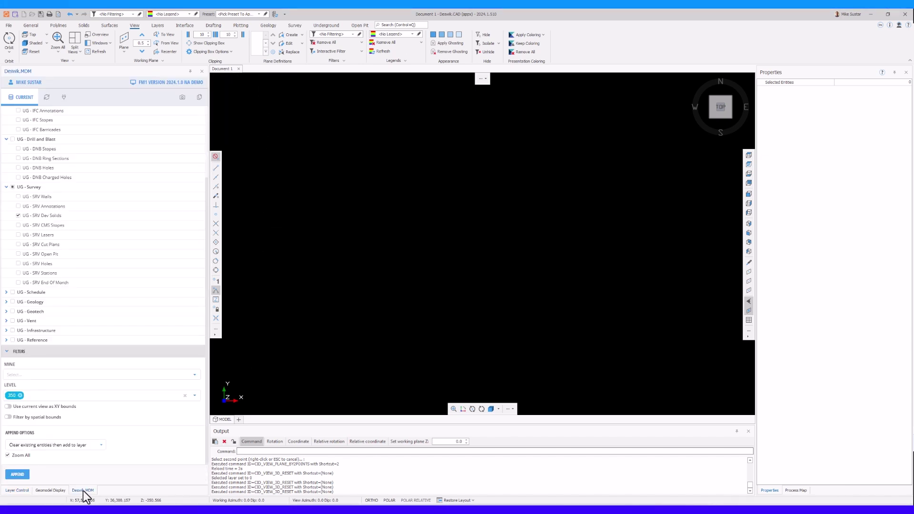
click(42, 215)
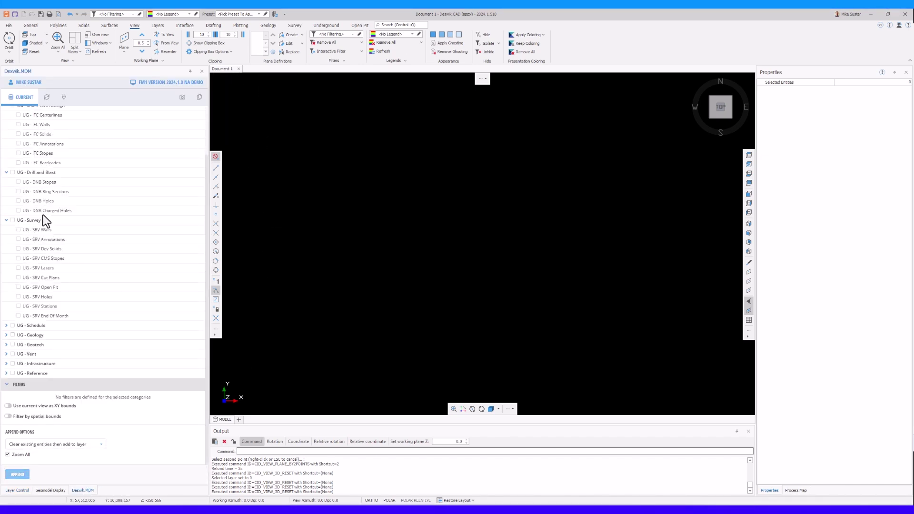
click(48, 260)
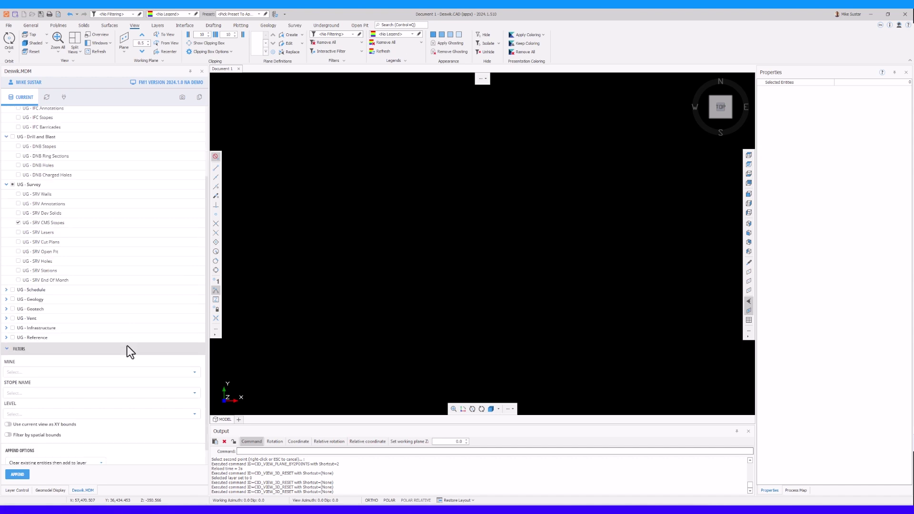
Step: Filter Stope Name to SUURI_200_141_41 and tick the drill-and-blast stope and hole layers
click(94, 432)
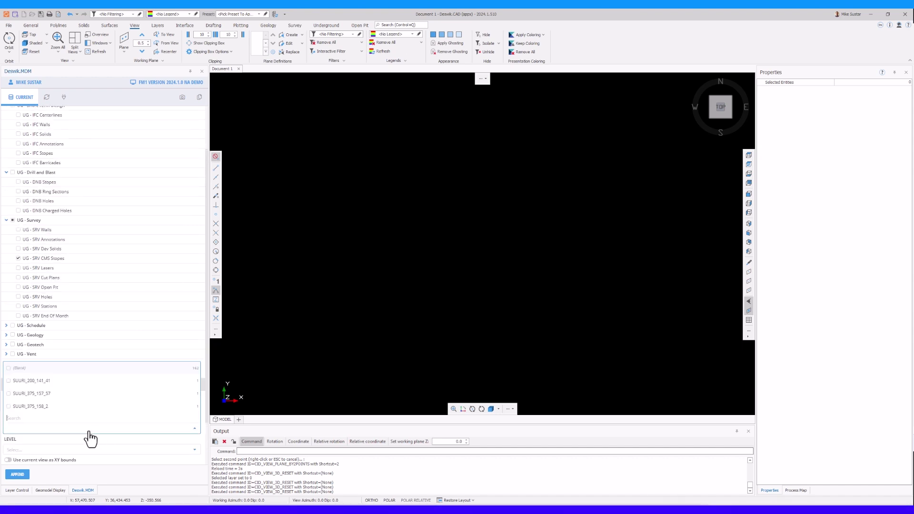
click(38, 384)
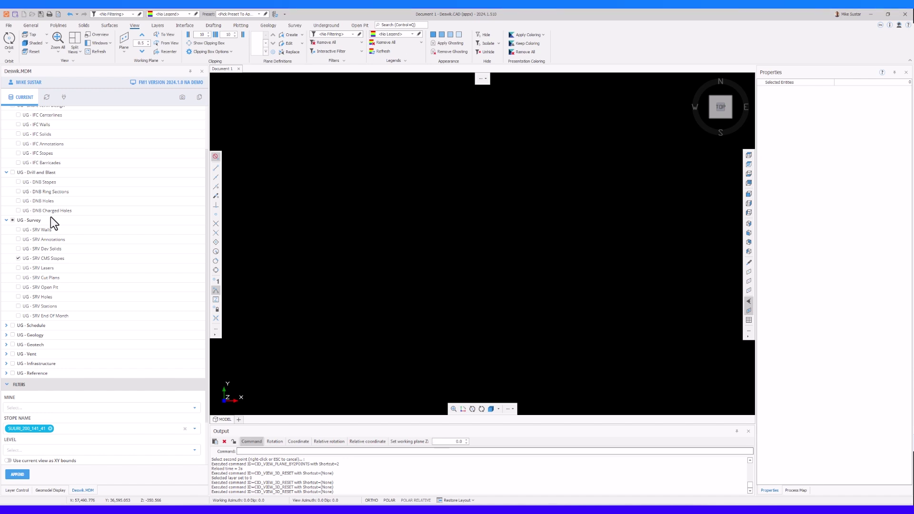
drag(43, 202, 49, 215)
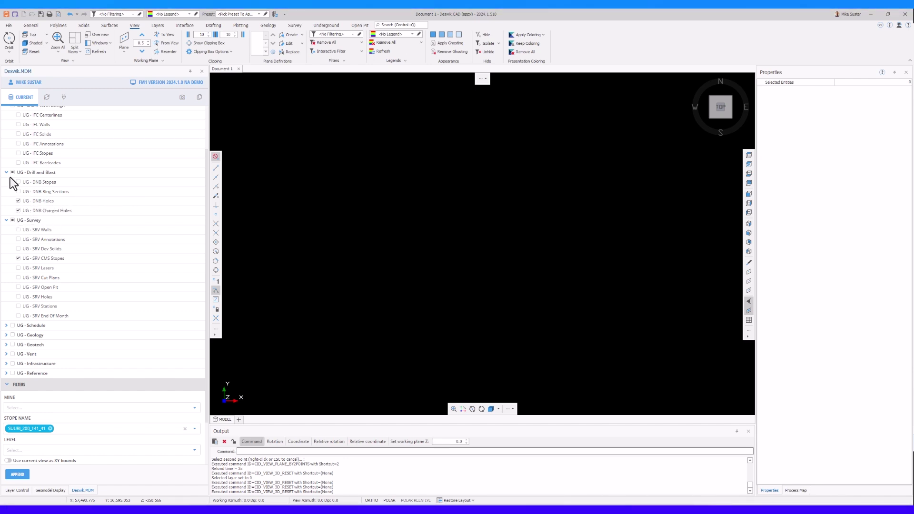
scroll(85, 241, up, 1)
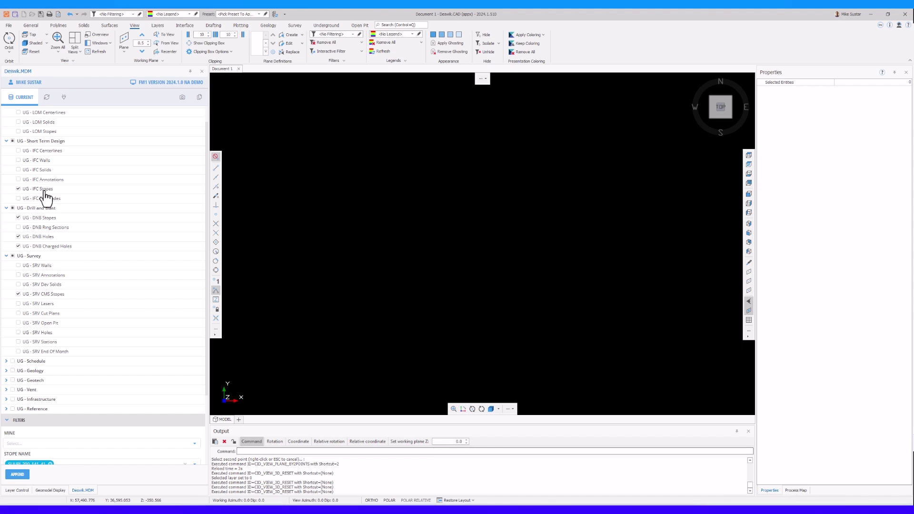
scroll(121, 278, down, 4)
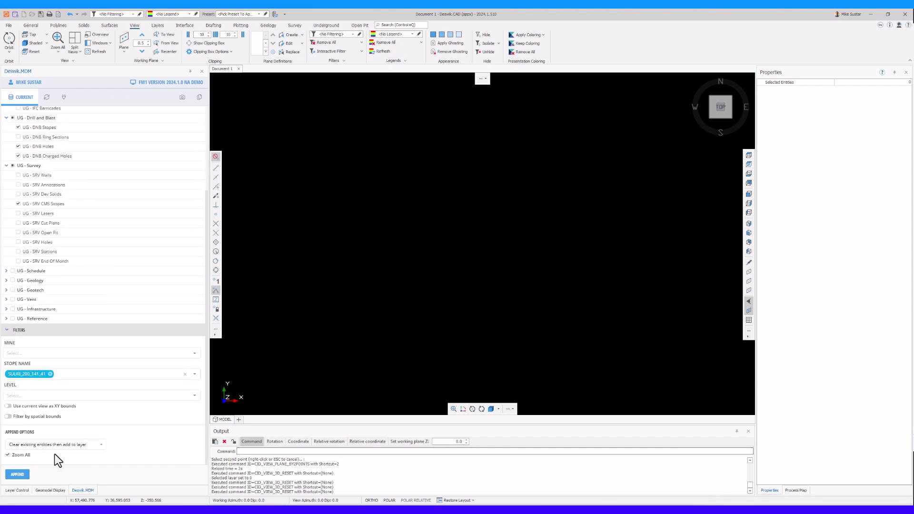
Step: Append the selected stope layers and show them in Layer Control
click(22, 473)
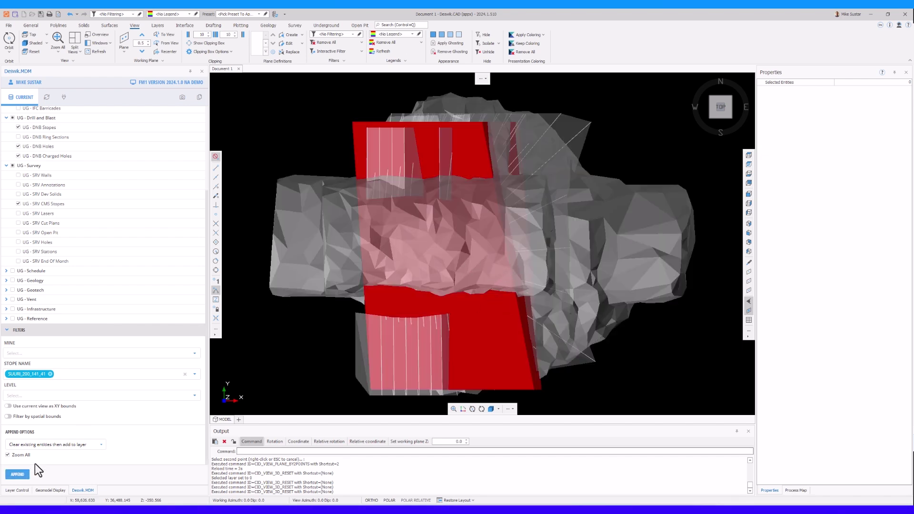
click(17, 491)
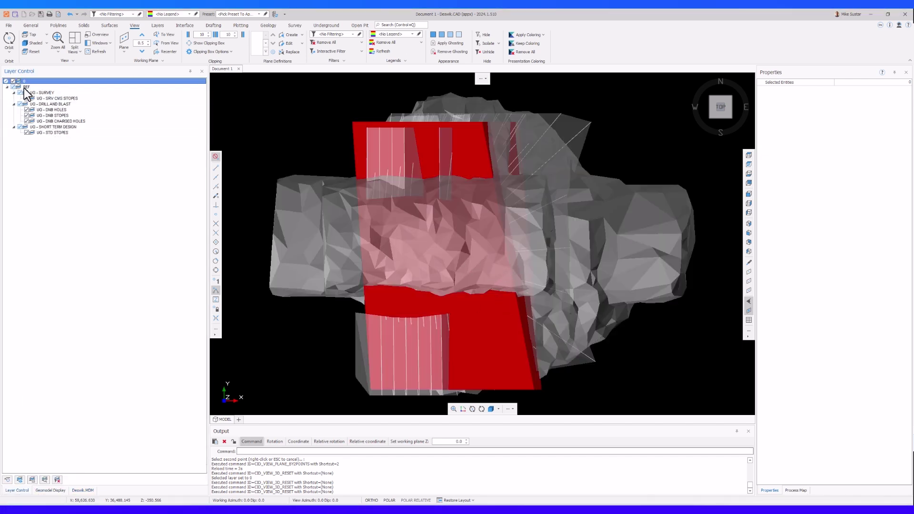
scroll(450, 261, down, 5)
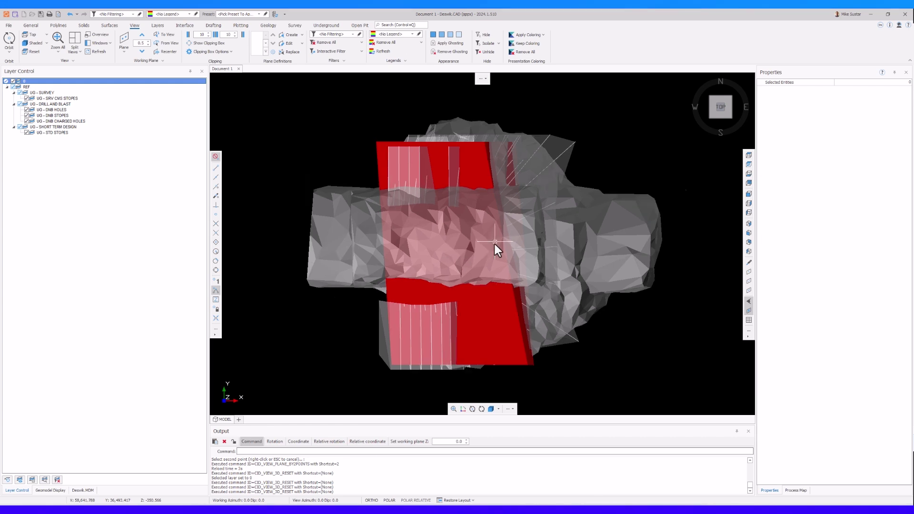
Step: Orbit to a front view and select a polyface solid to read its MDM attributes
middle_drag(480, 318, 573, 308)
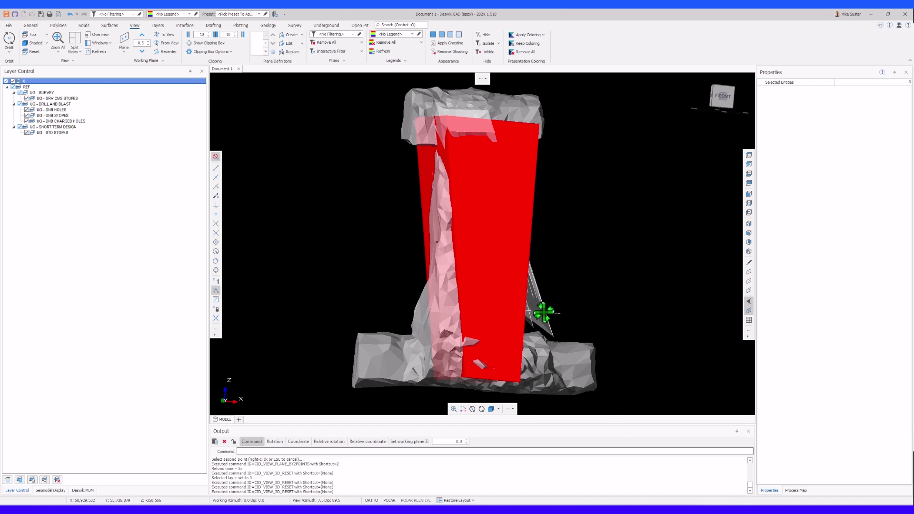
click(542, 312)
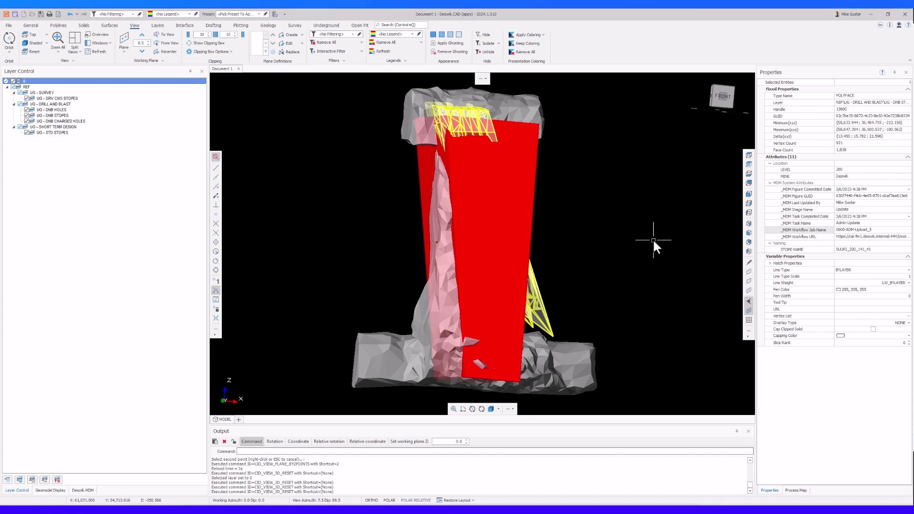
drag(653, 238, 610, 265)
scroll(568, 255, down, 2)
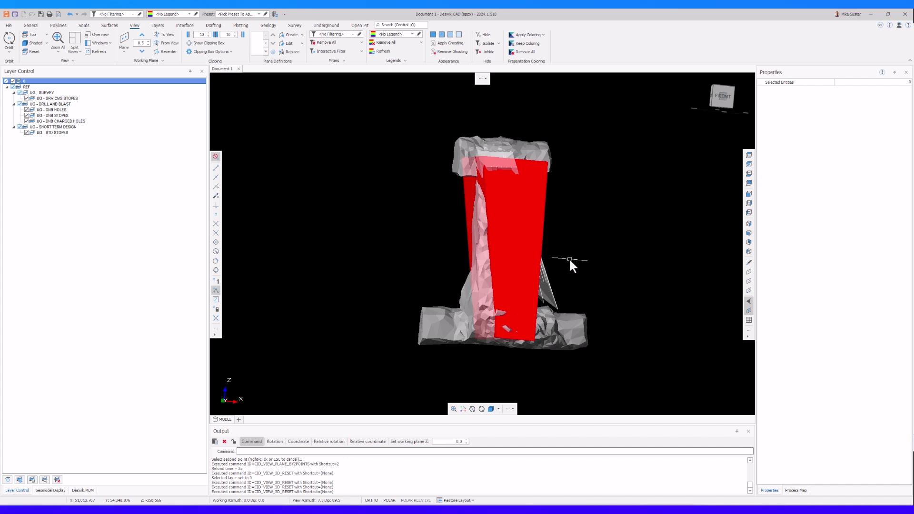
Step: Switch to Top view, then replace DNB Stopes with UG - SRV Dev Solids in the MDM panel
click(749, 165)
middle_drag(598, 250, 527, 241)
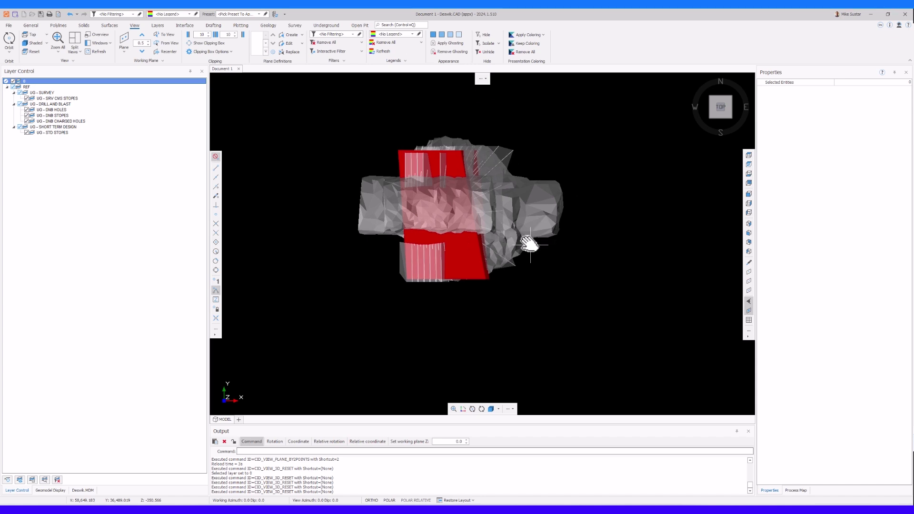
click(79, 492)
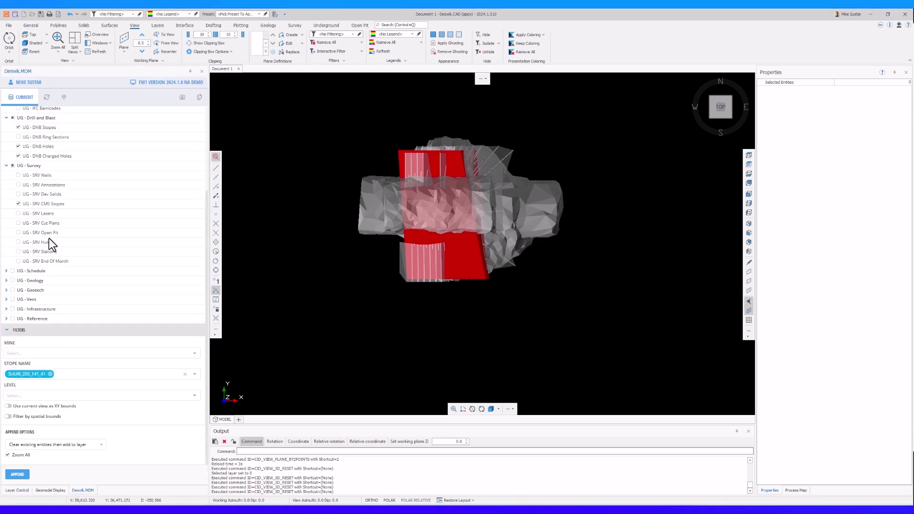
click(20, 128)
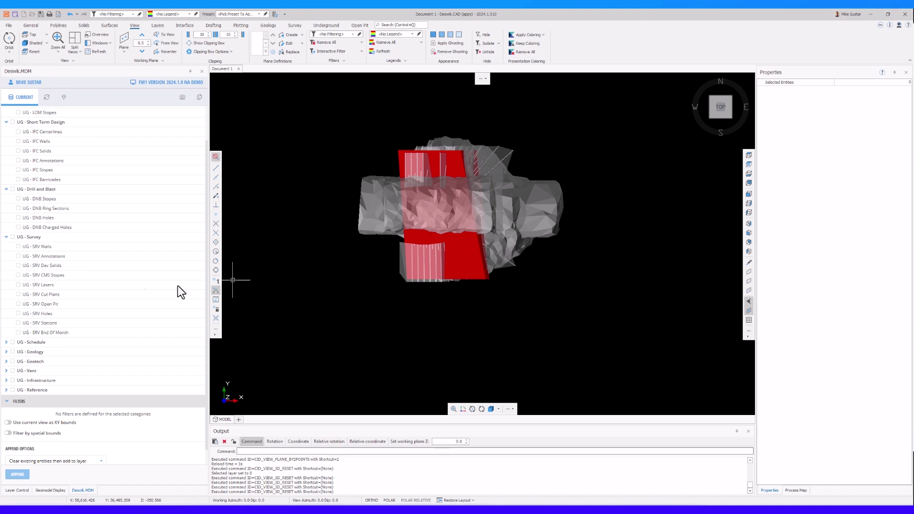
click(42, 267)
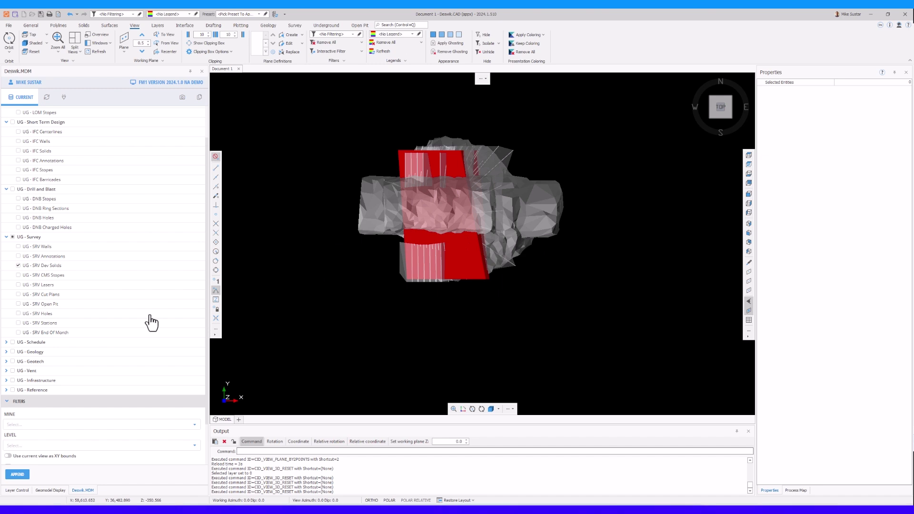
Step: Untick Zoom All and append the development solids within the current view's XY bounds
scroll(124, 333, down, 1)
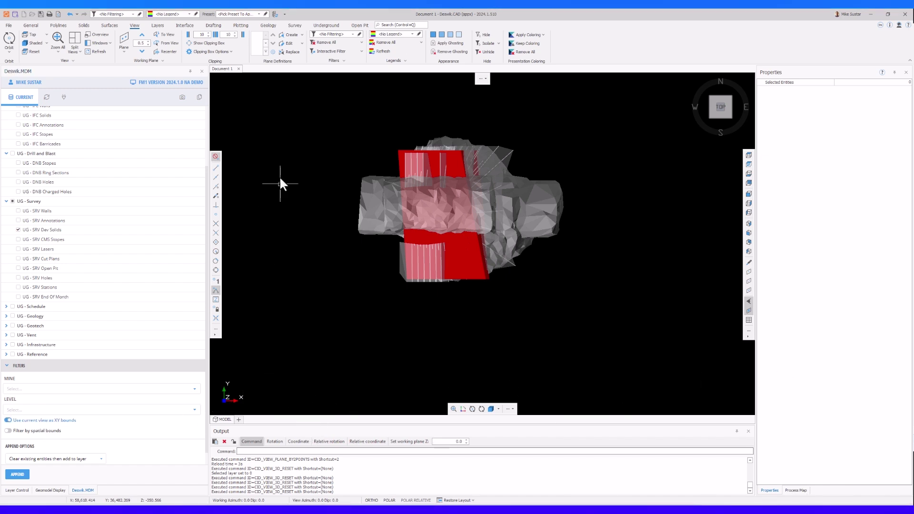
scroll(107, 406, down, 1)
click(15, 456)
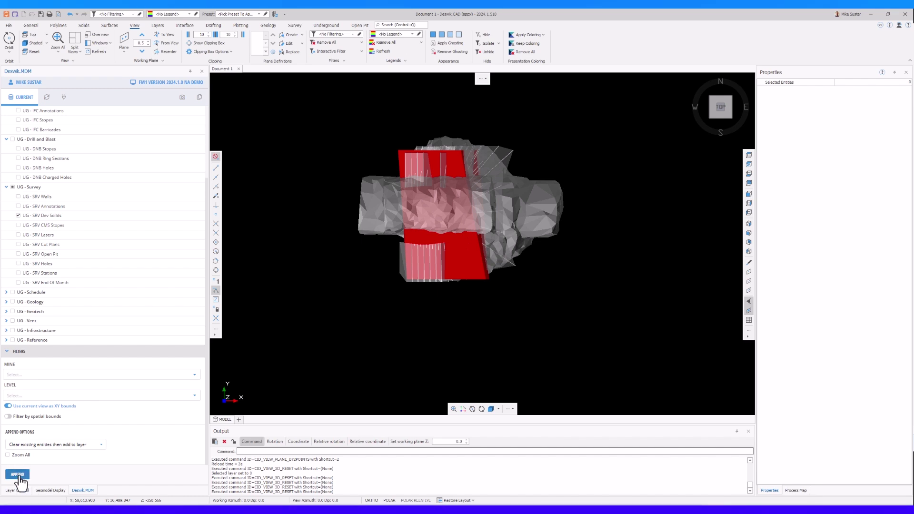
click(17, 474)
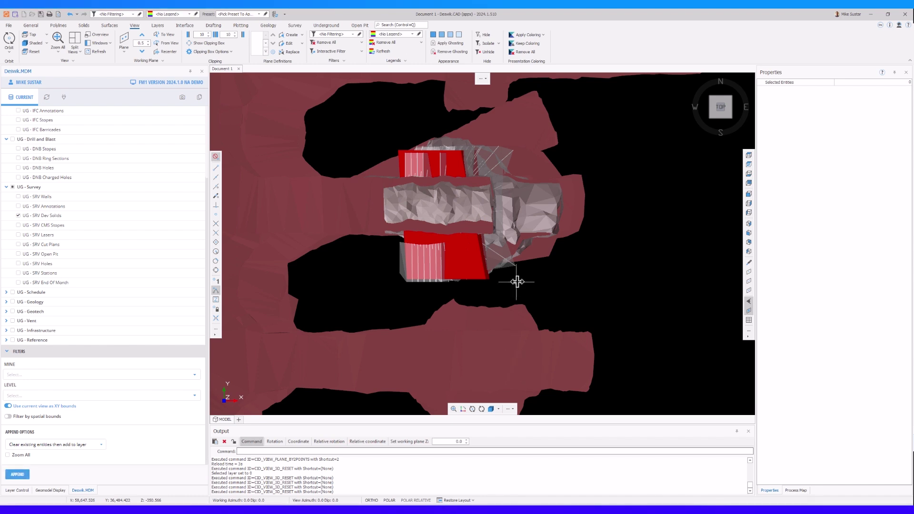
Step: Zoom in on the red stope and select a nearby tunnel solid to check its properties
scroll(519, 212, down, 5)
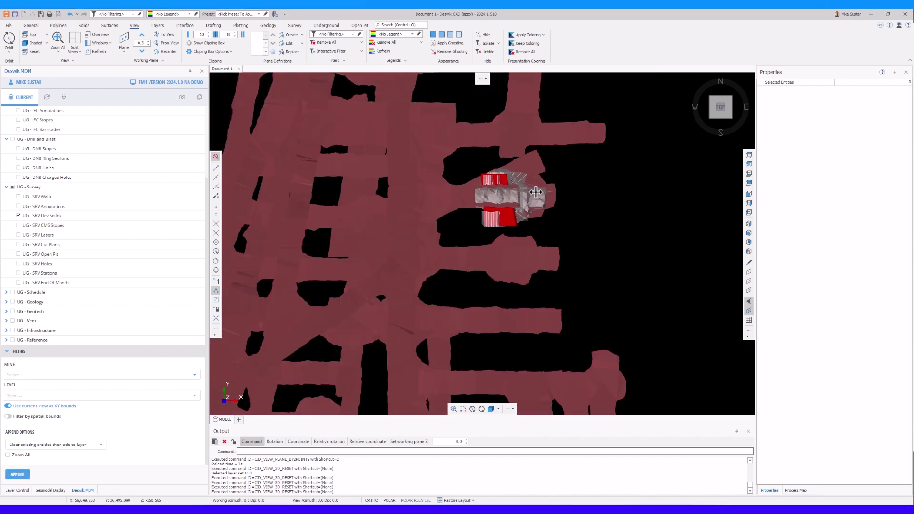
middle_drag(505, 195, 540, 261)
scroll(540, 260, down, 4)
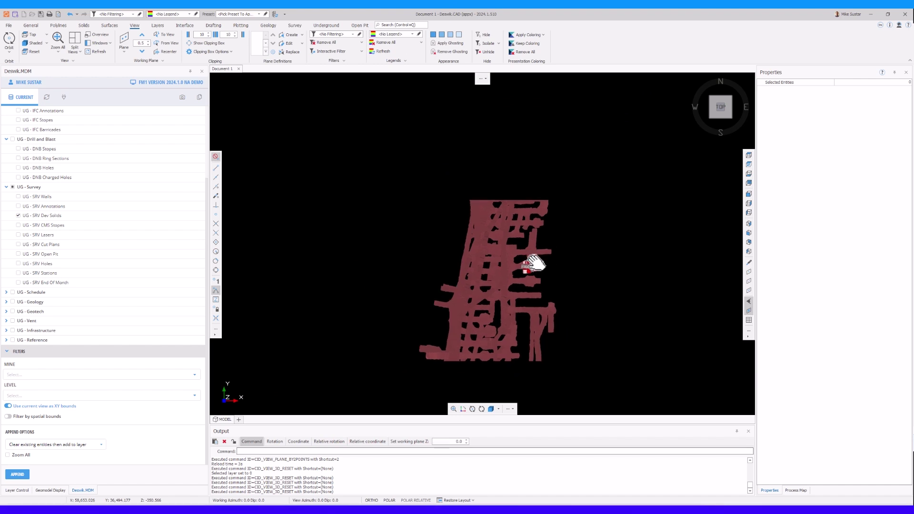
scroll(528, 272, up, 4)
click(475, 334)
scroll(511, 271, up, 4)
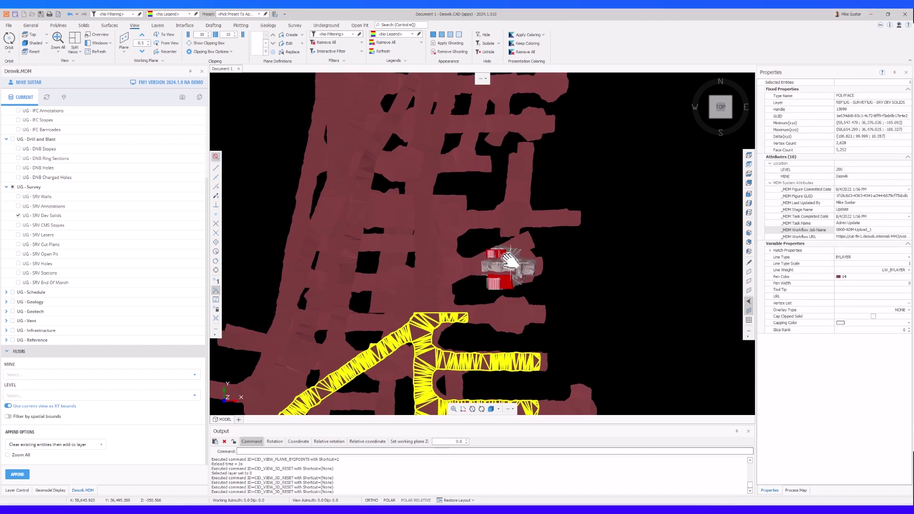
scroll(514, 274, down, 3)
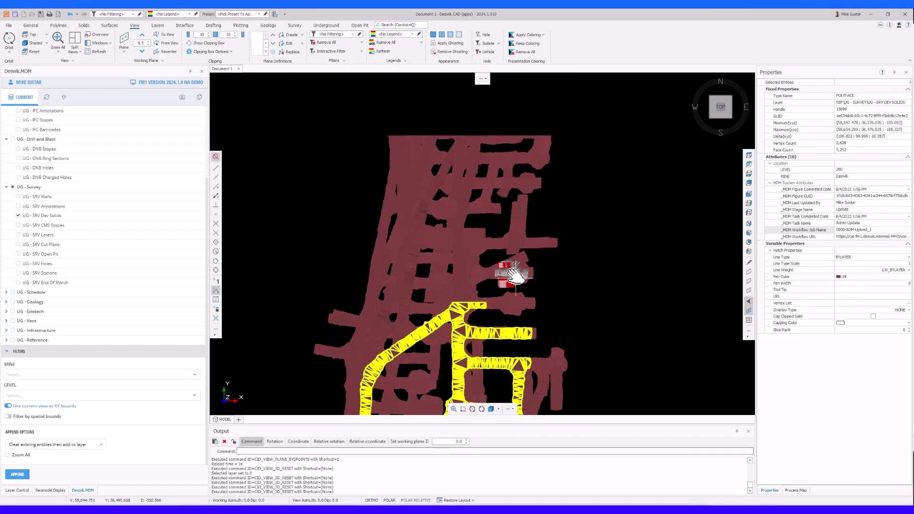
Step: Clear the selection and orbit the view to look down on the stope
middle_drag(495, 302, 512, 236)
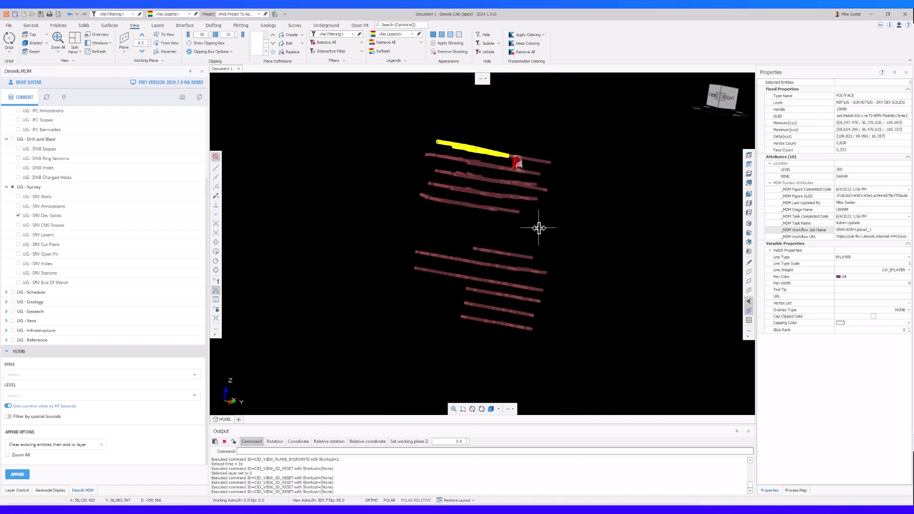
click(529, 222)
middle_drag(534, 196, 456, 196)
scroll(459, 196, up, 5)
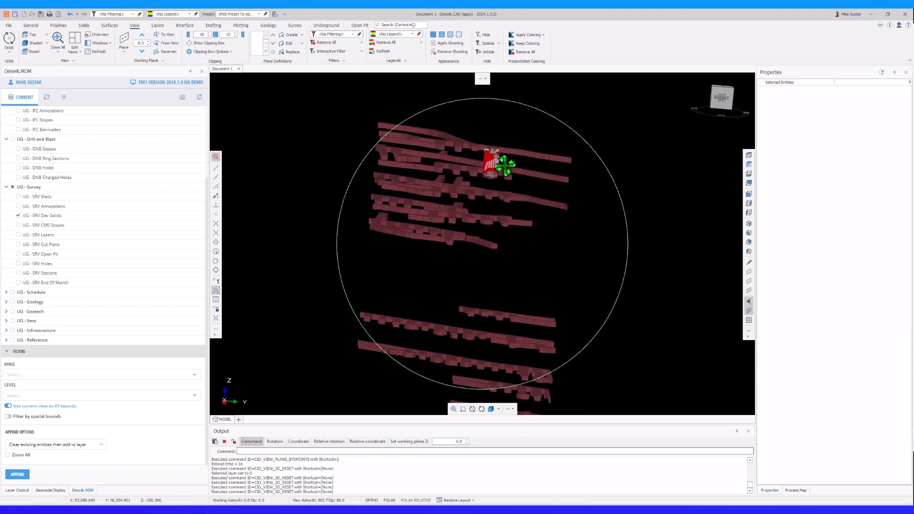
middle_drag(491, 169, 488, 145)
Step: Limit MDM loading to the red stope's bounds box, enlarged up and sideways, and tick UG - SRV CMS Stopes
click(485, 142)
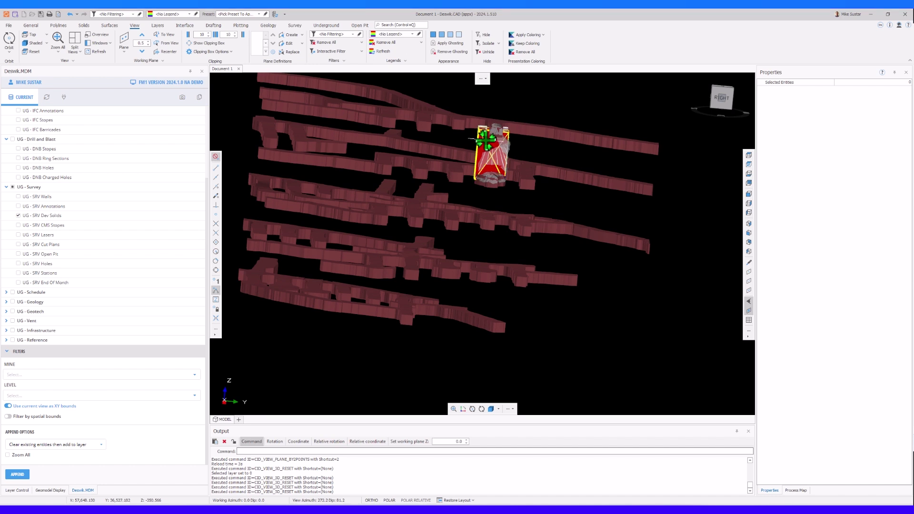
click(8, 417)
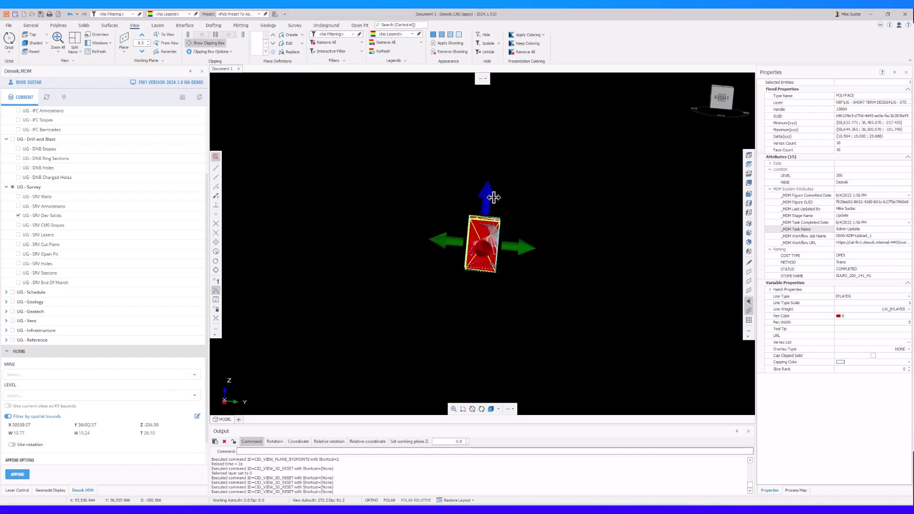
drag(494, 197, 493, 183)
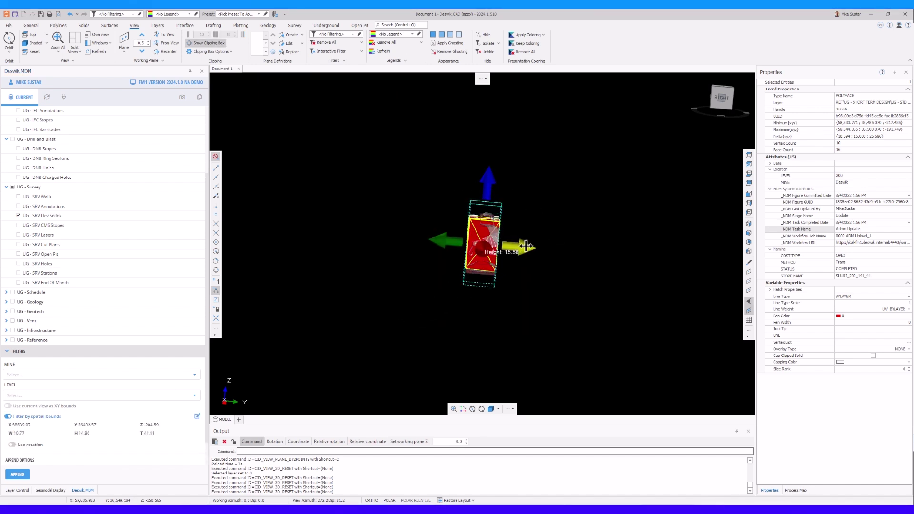
drag(526, 245, 541, 246)
middle_drag(435, 341, 466, 335)
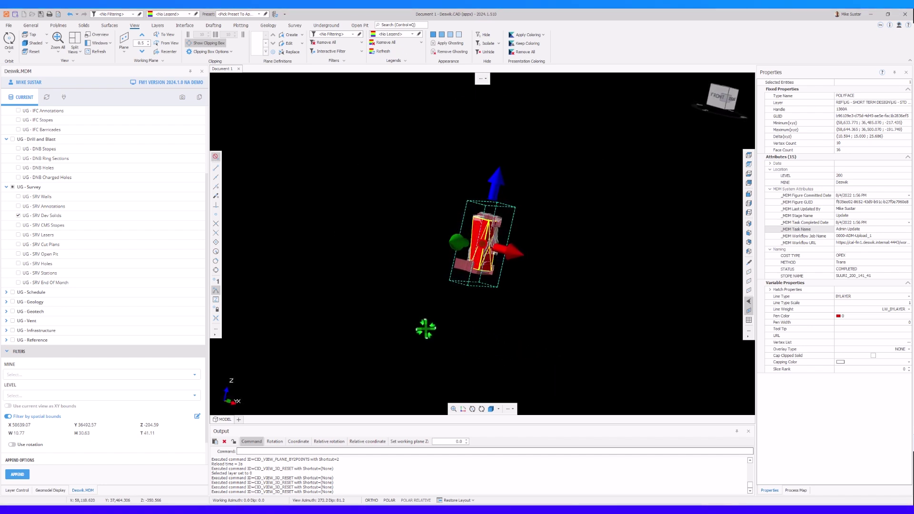
click(19, 225)
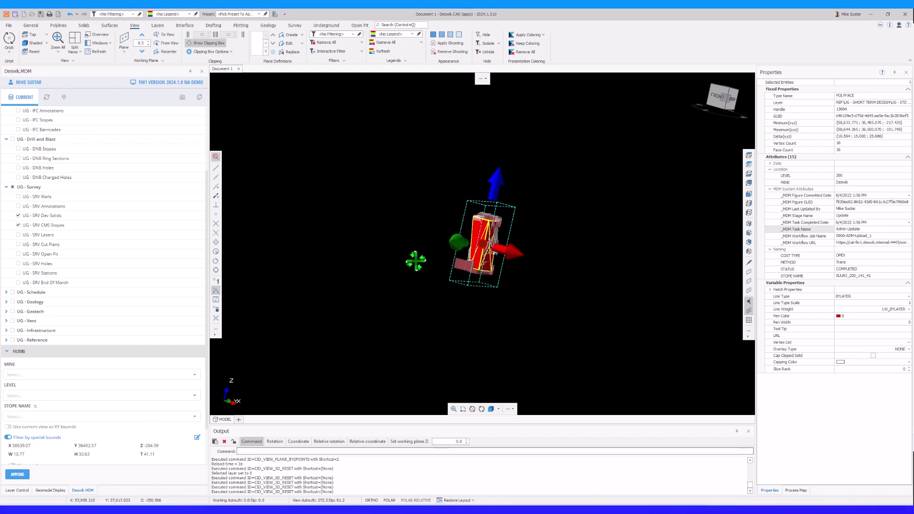
scroll(95, 333, down, 1)
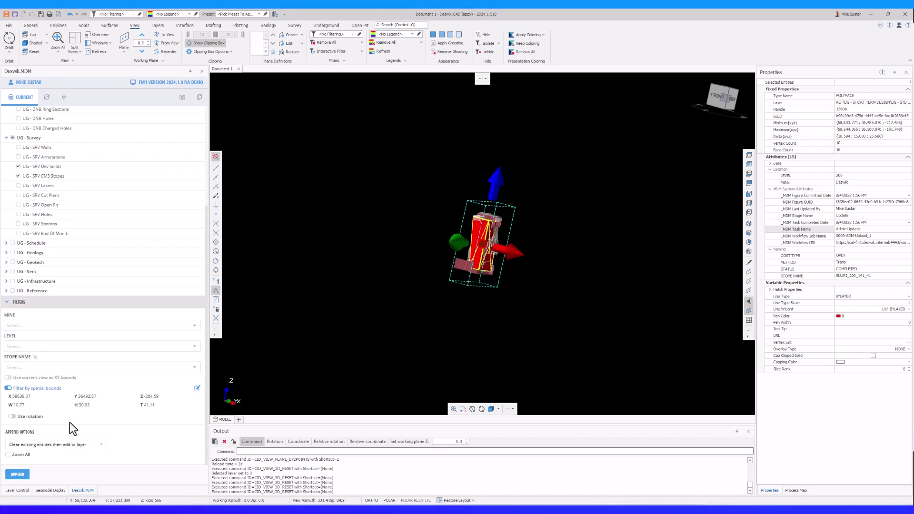
Step: Append the selected layers, turn off Filter by spatial bounds, and view the stope area from the top
click(17, 475)
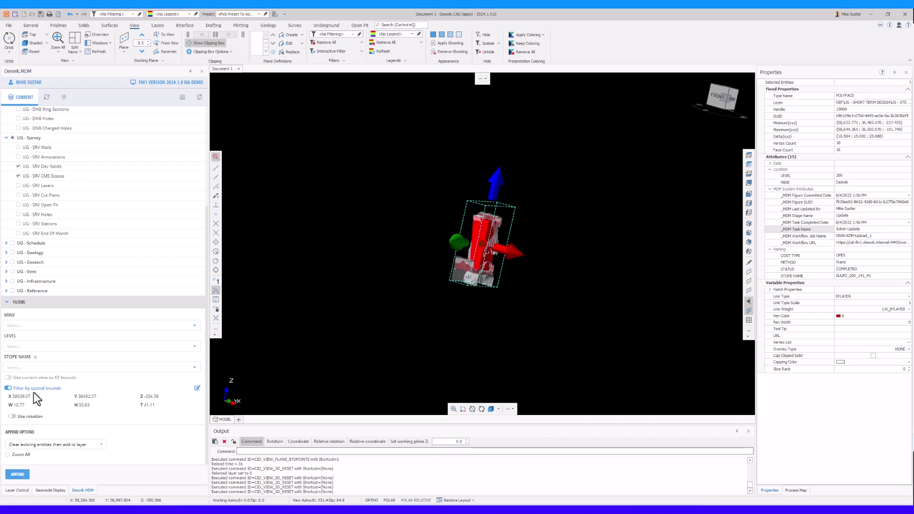
click(14, 391)
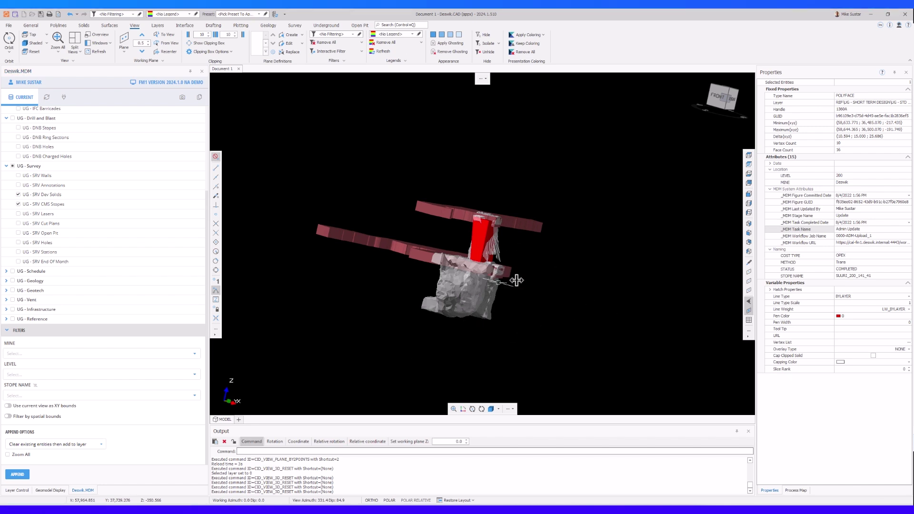
middle_drag(516, 279, 505, 301)
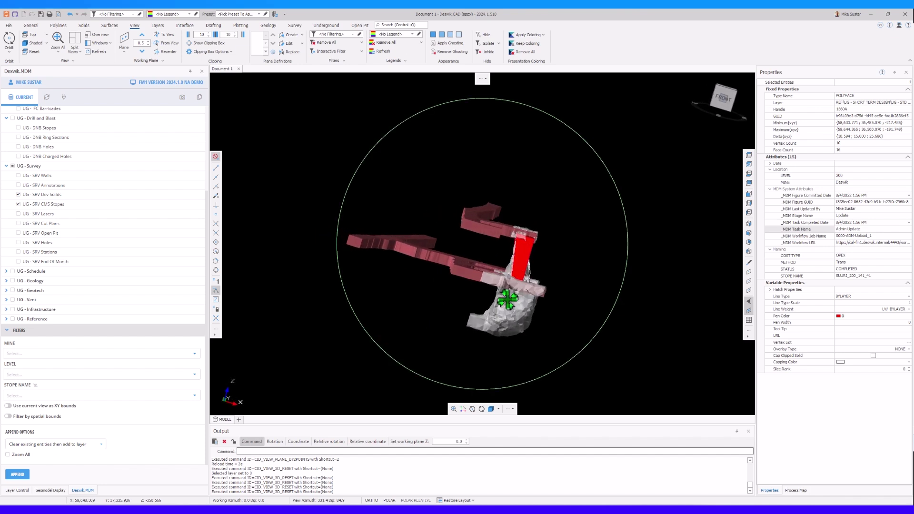
click(748, 174)
middle_drag(594, 293, 535, 260)
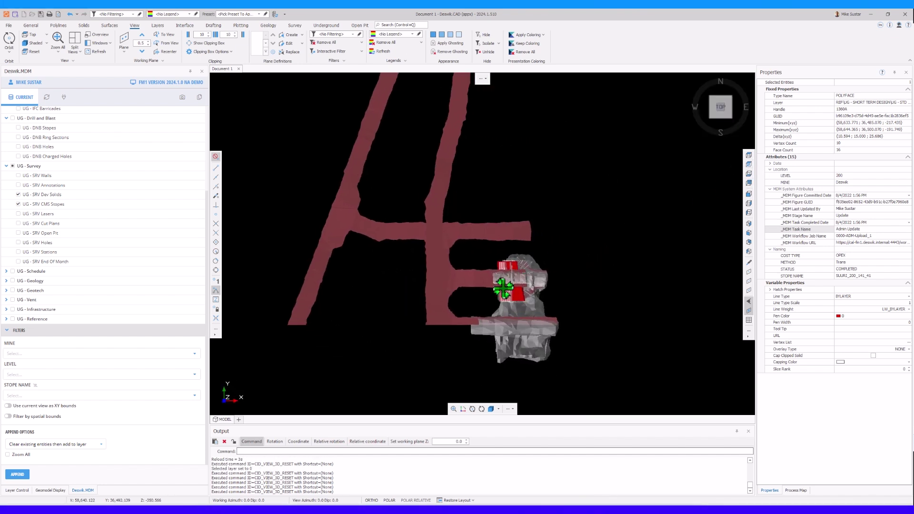
middle_drag(509, 304, 498, 289)
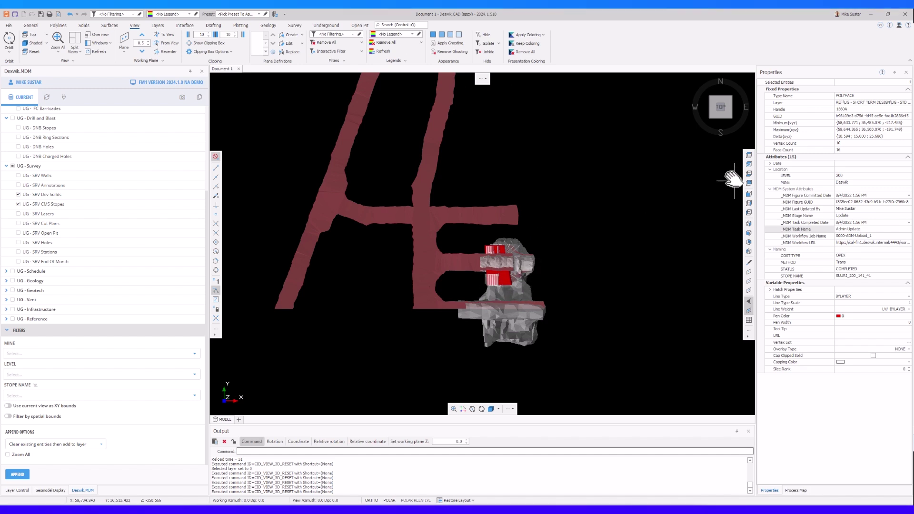
Step: Cut a vertical section across the stope with View Plane by Points using two picked points
click(750, 281)
scroll(487, 276, up, 1)
click(369, 260)
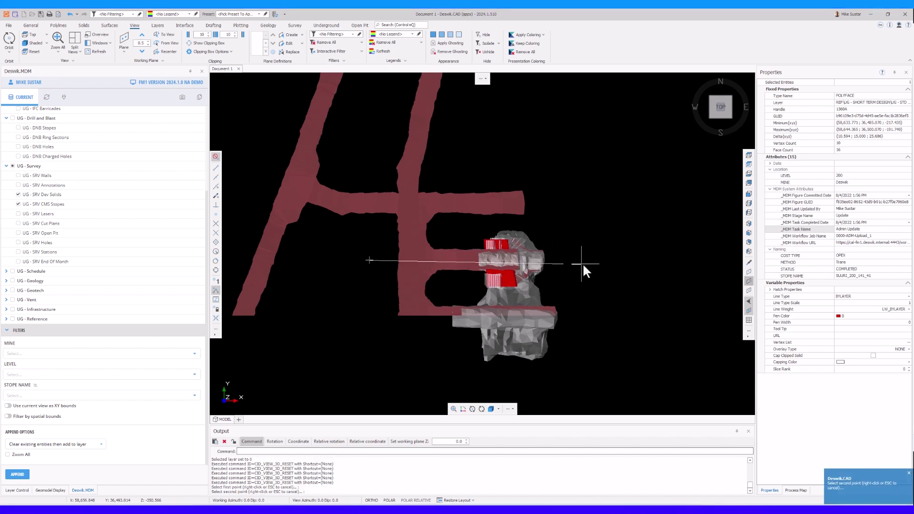
click(598, 259)
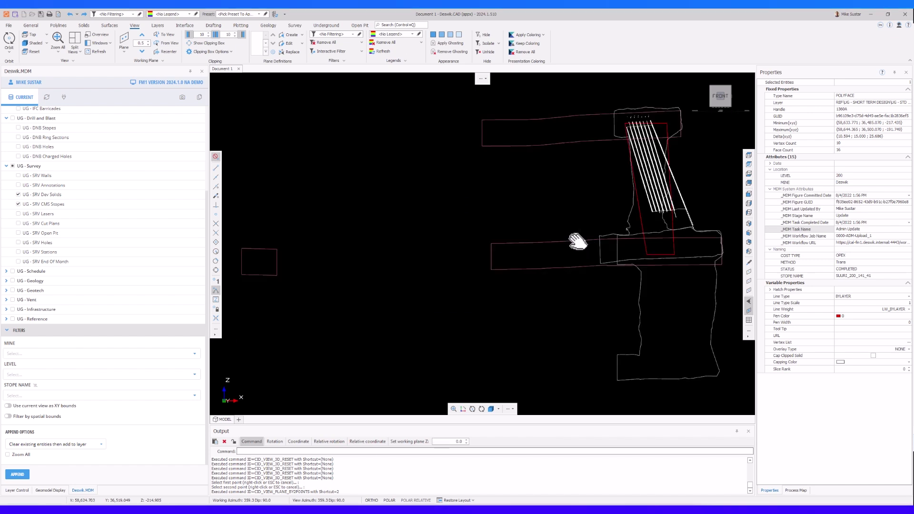
middle_drag(578, 241, 490, 204)
scroll(526, 204, down, 1)
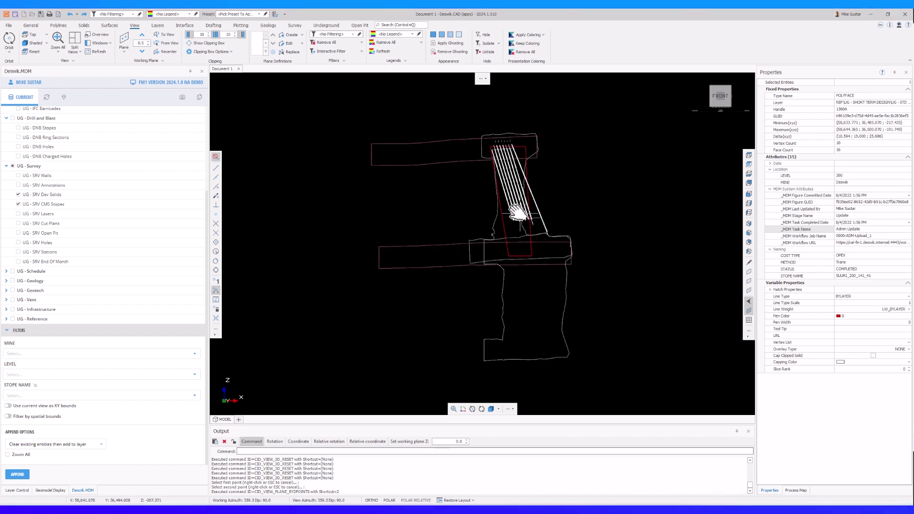
Step: Split the display into two side-by-side viewports with S2
key(s)
key(2)
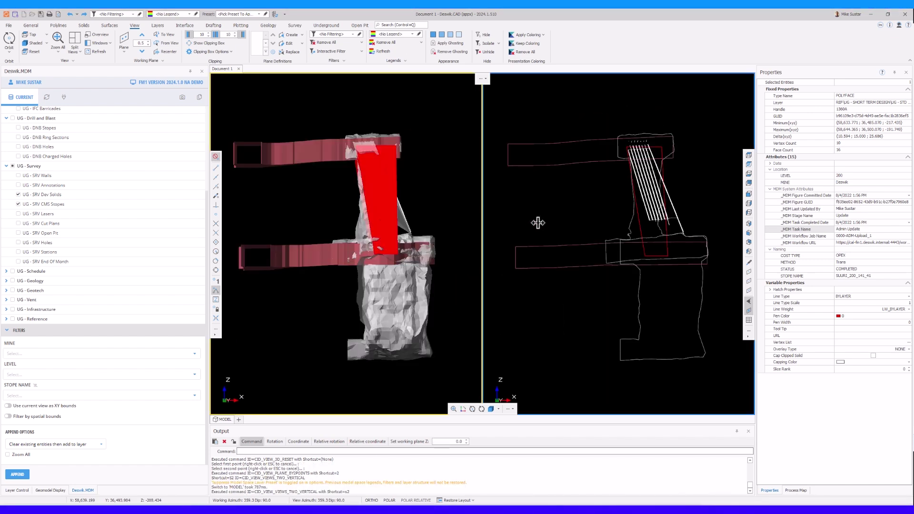
right_click(537, 224)
key(Escape)
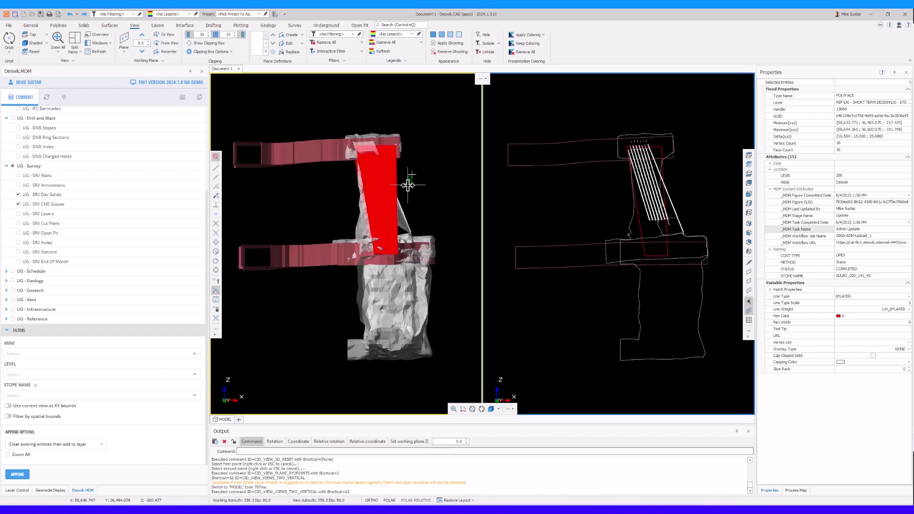
Step: Show the left viewport from the top, zoomed and panned onto the stope
click(749, 155)
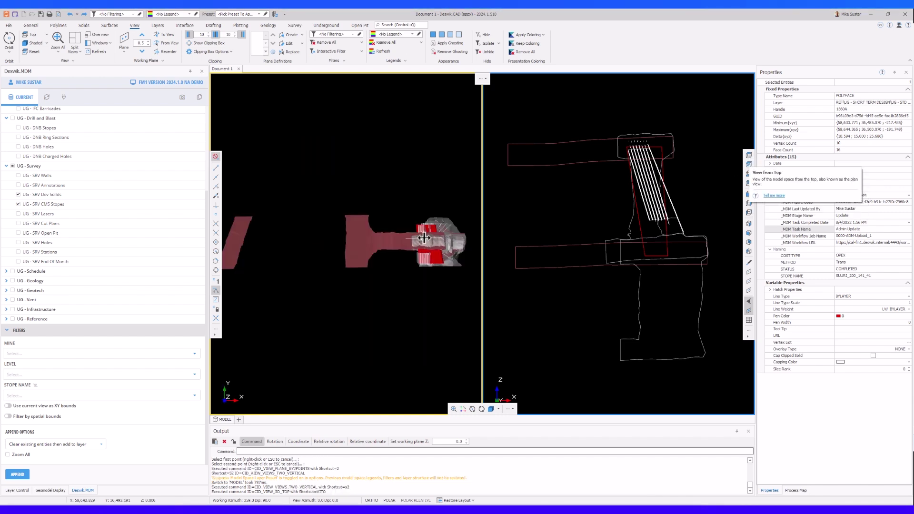
scroll(373, 229, up, 2)
middle_drag(373, 229, 339, 216)
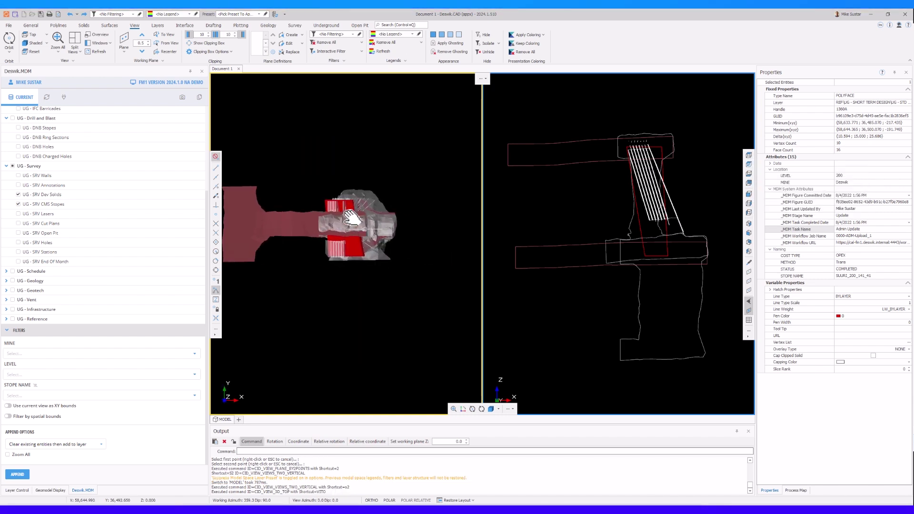
Step: Turn off Show Clipping Box in the left view and display the working plane guide
click(213, 34)
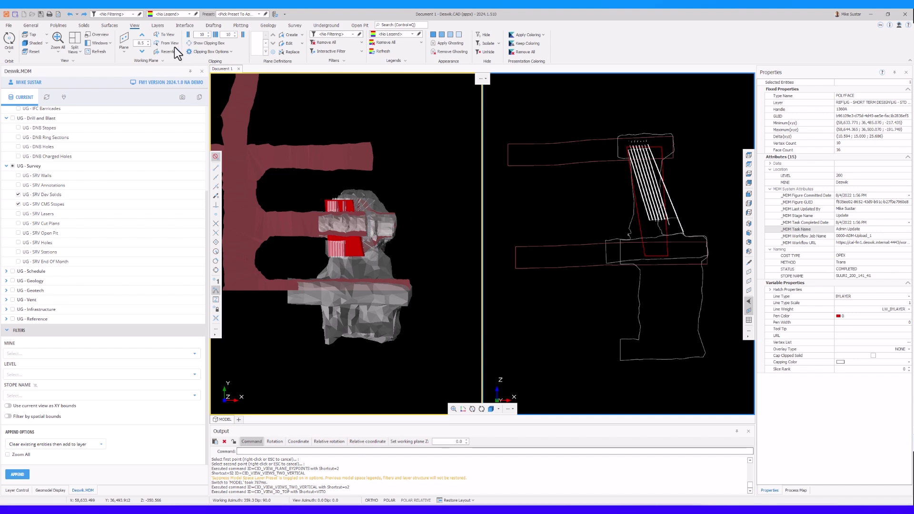
click(162, 60)
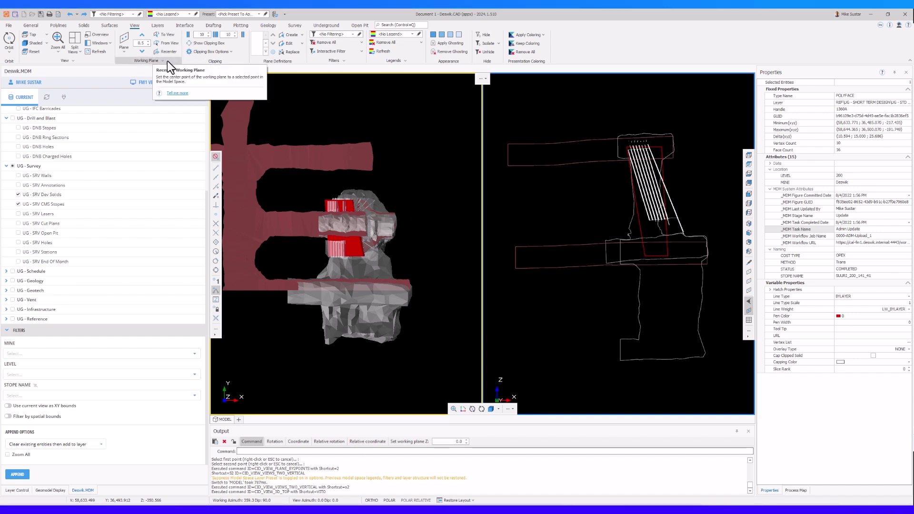
click(167, 61)
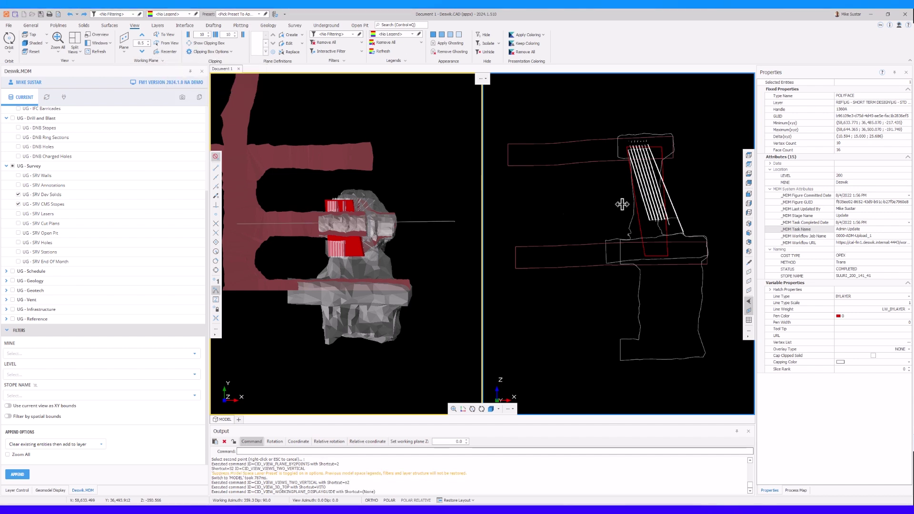
scroll(623, 203, up, 2)
middle_drag(608, 210, 619, 224)
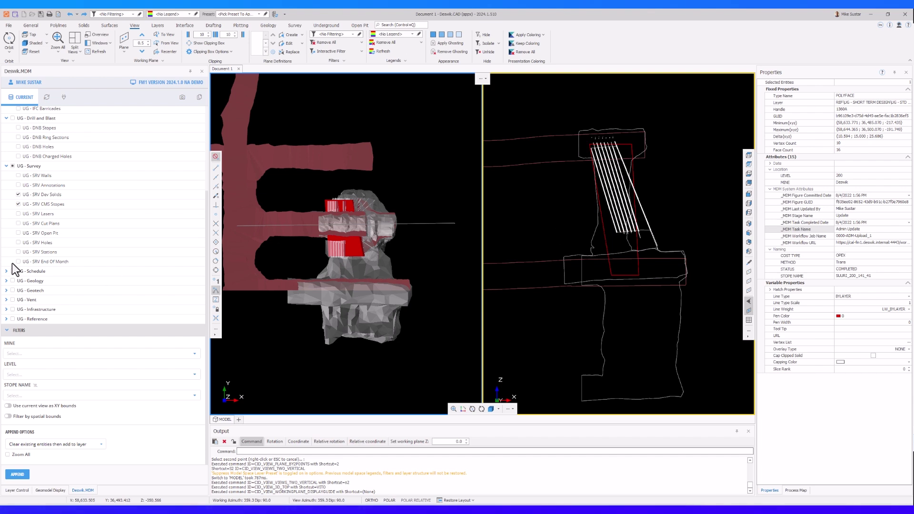
Step: Swap SRV CMS Stopes and SRV Dev Solids for UG - GEO Grade Shells, then append them
click(18, 204)
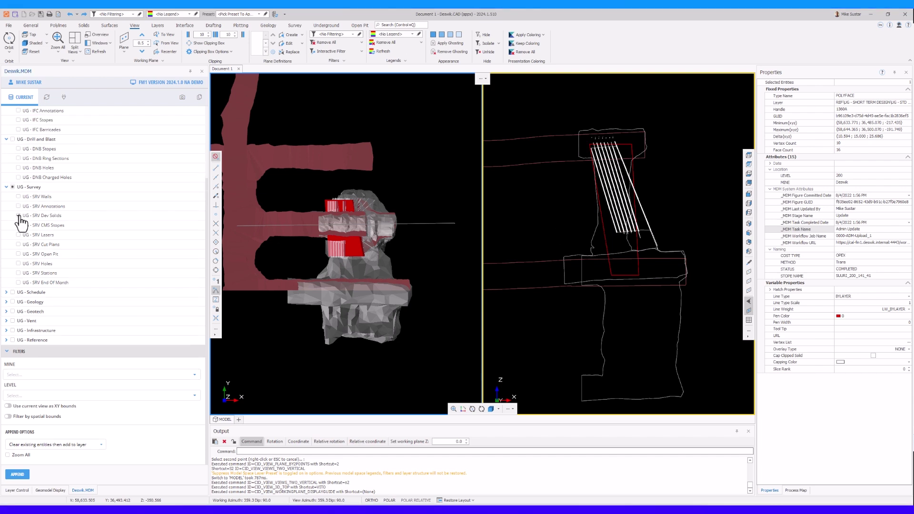
click(18, 215)
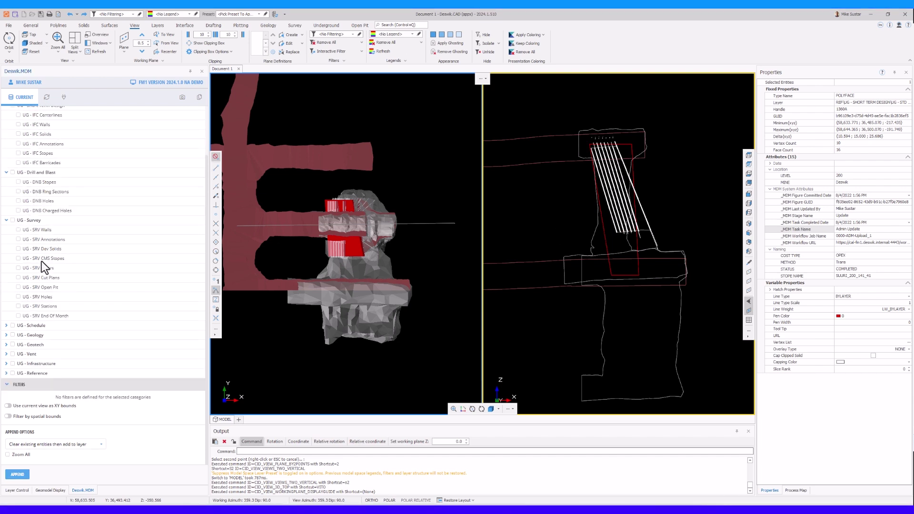
click(7, 335)
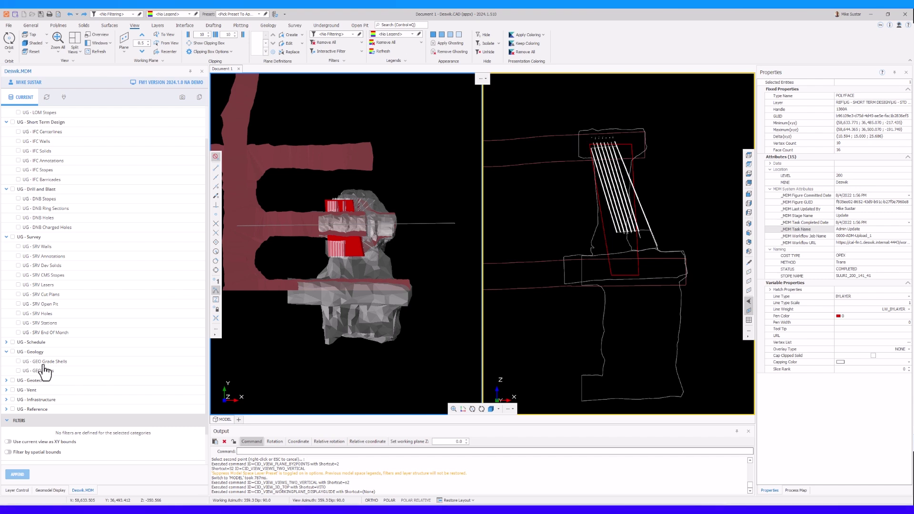
click(43, 362)
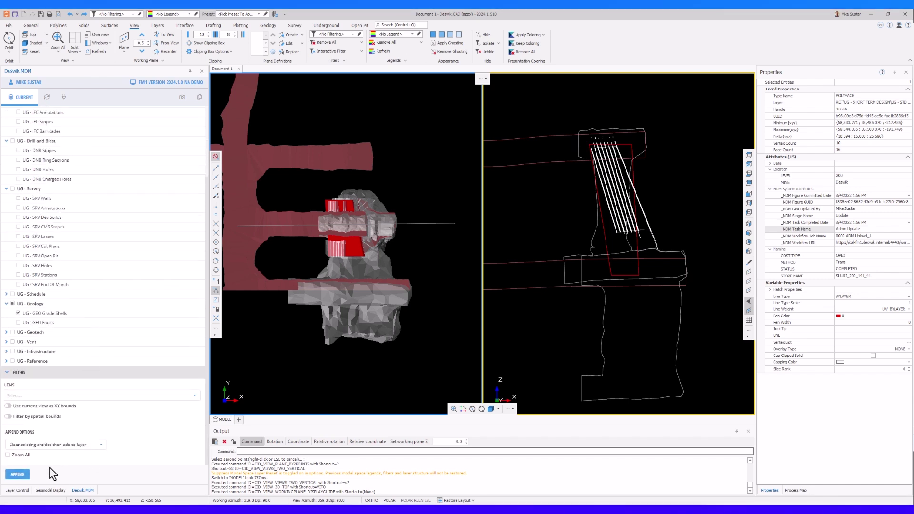
click(25, 474)
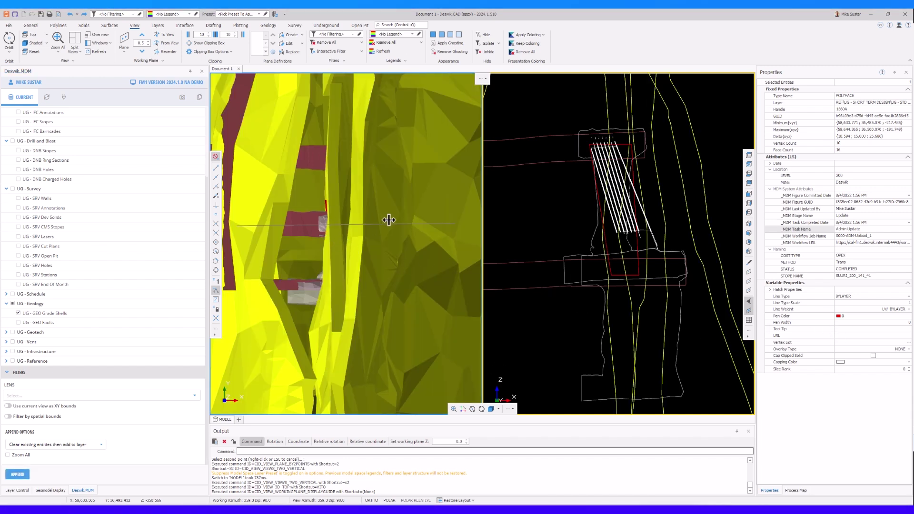
Step: Switch the right view from 2D Slicing to clipped 3D Shaded and inspect a grade shell's properties
scroll(336, 220, down, 3)
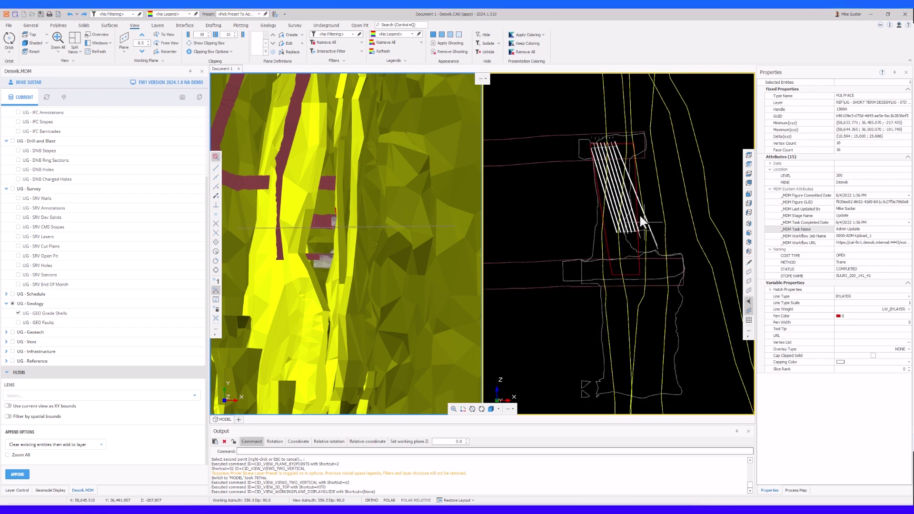
scroll(645, 189, up, 2)
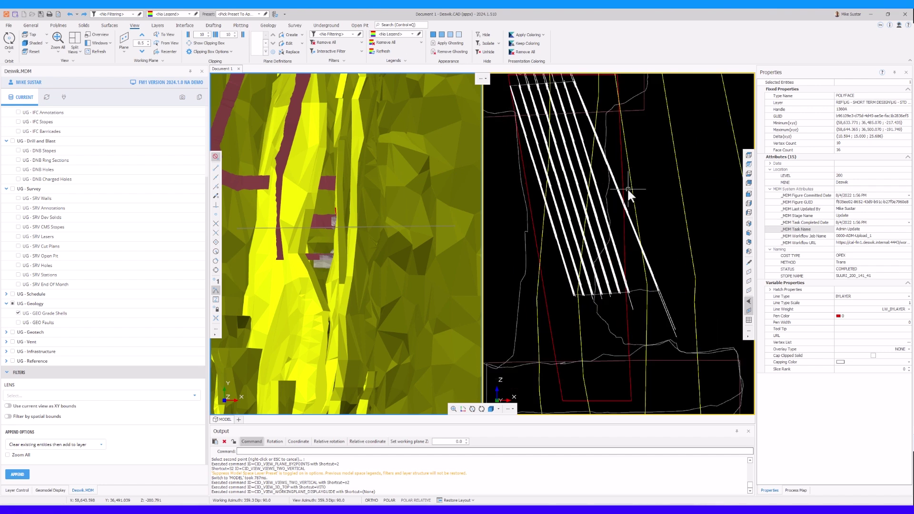
scroll(627, 187, down, 2)
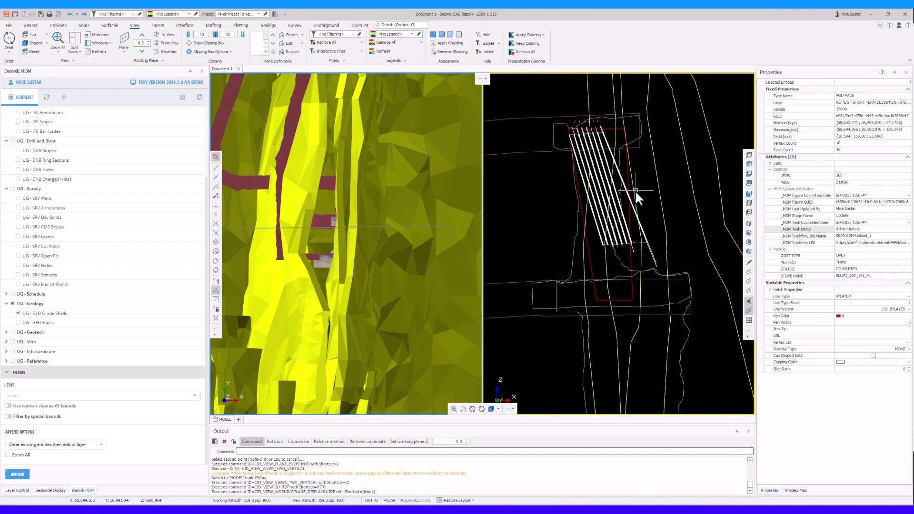
click(498, 410)
click(505, 348)
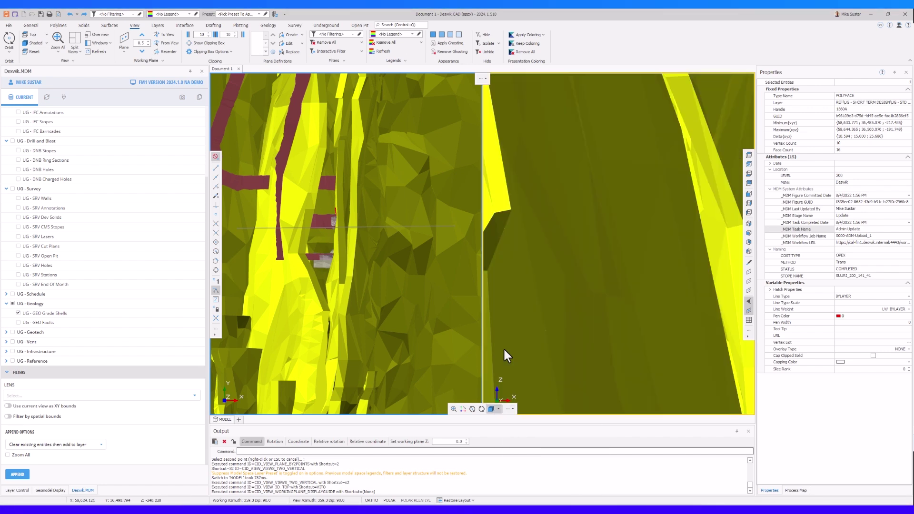
click(211, 35)
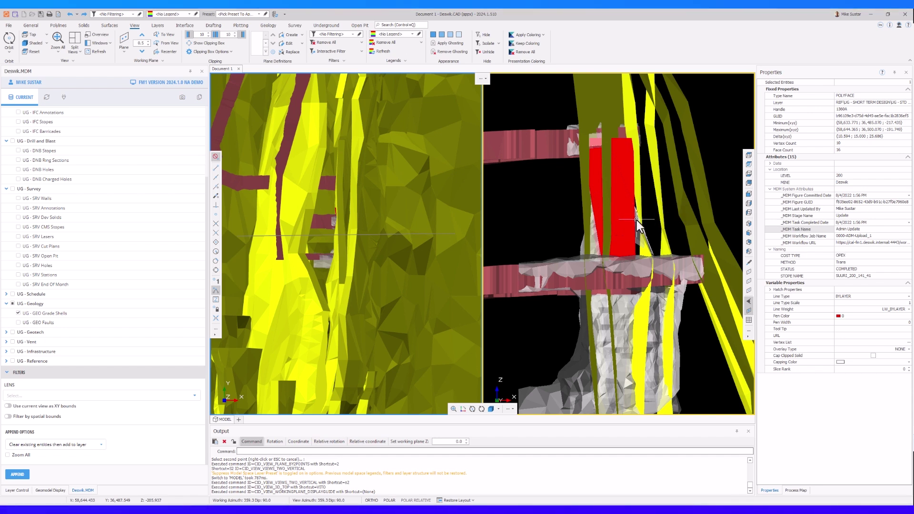
click(640, 180)
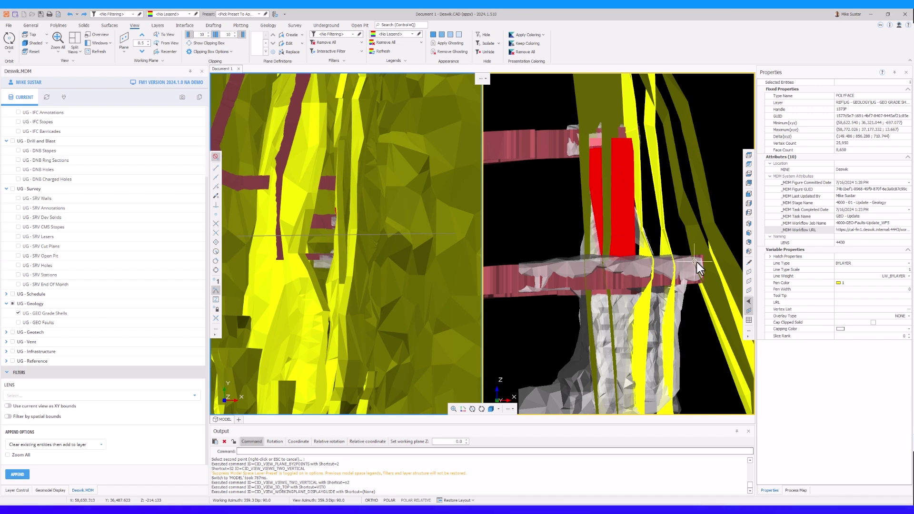
Step: Open the grade shell's _MDM Workflow URL in the browser
double_click(794, 232)
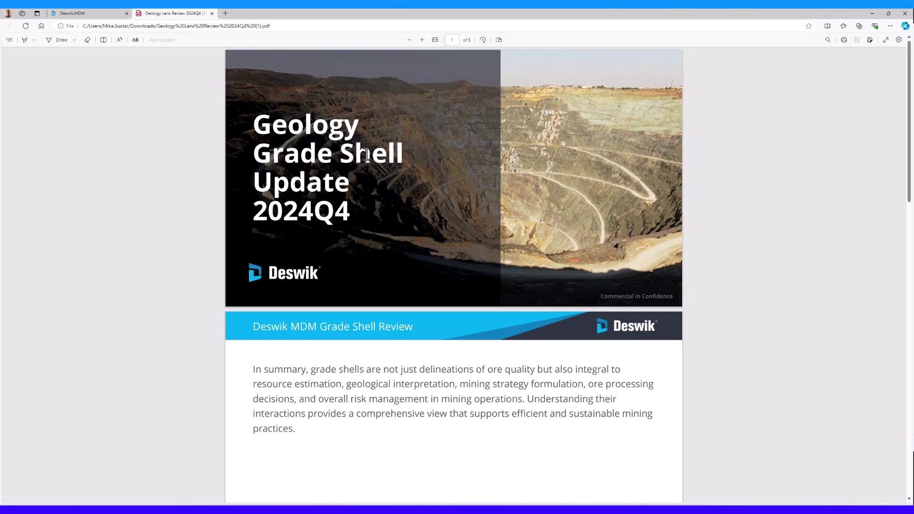
Step: Scroll the Geology Lens Review PDF to page 4, briefly checking Deswik.CAD
scroll(459, 162, down, 5)
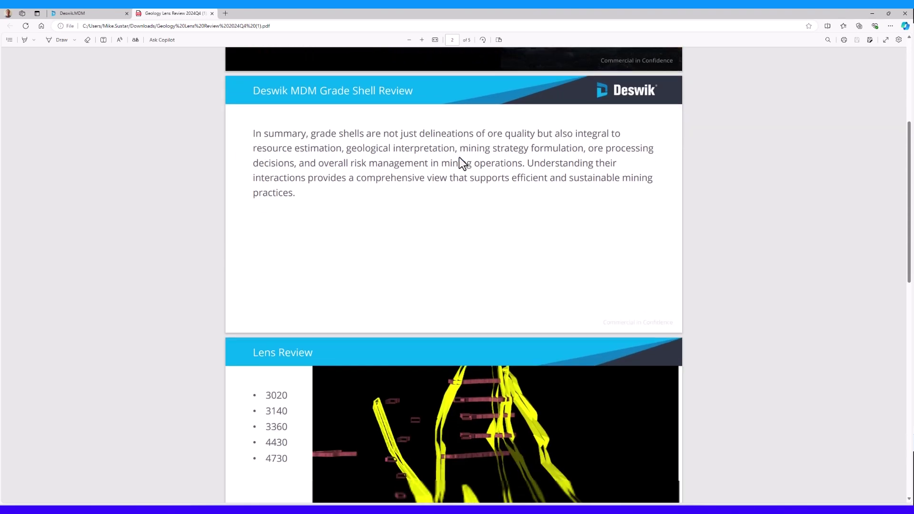
scroll(460, 158, down, 5)
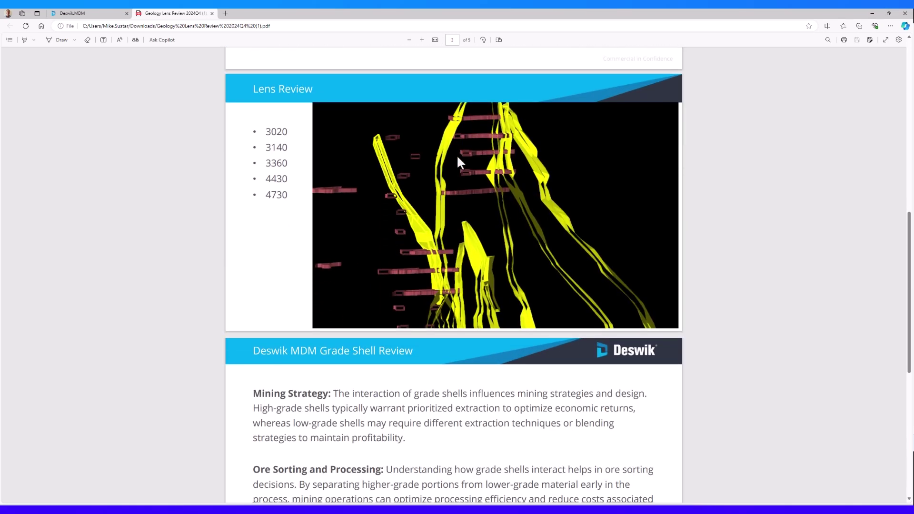
scroll(457, 157, down, 3)
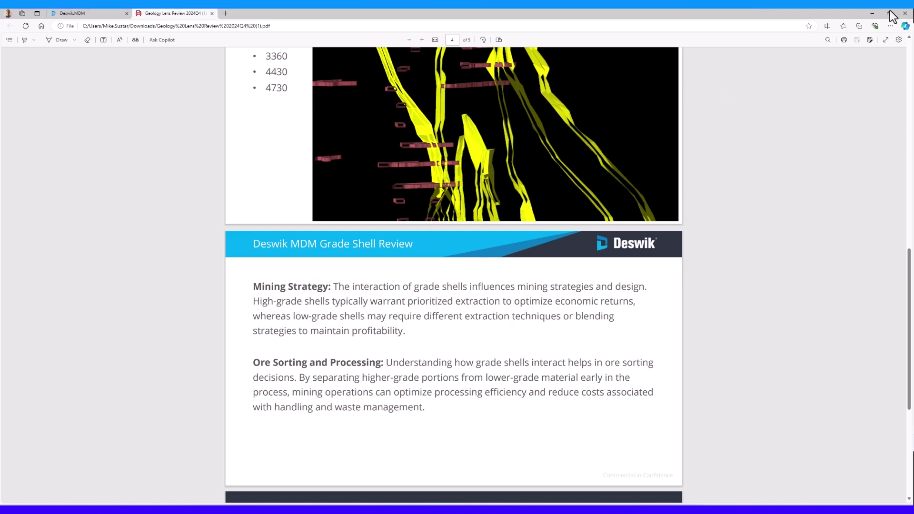
click(867, 13)
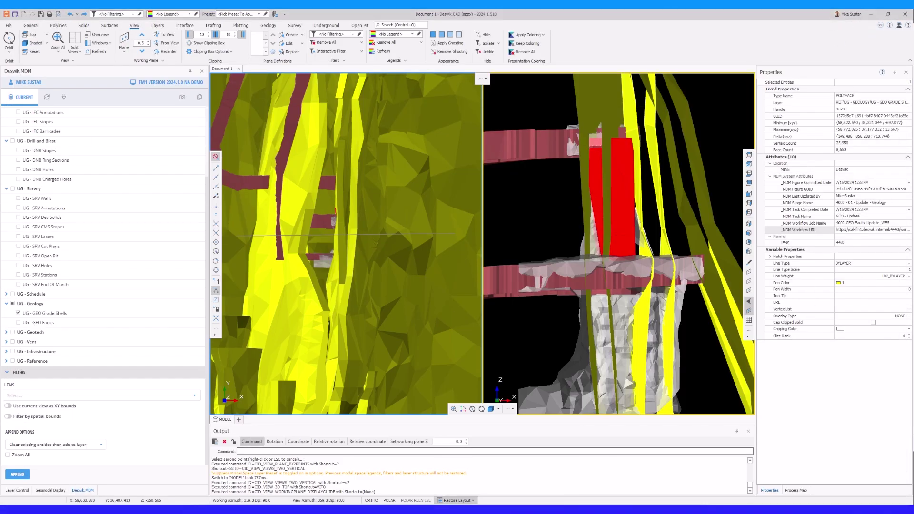
key(alt+Tab)
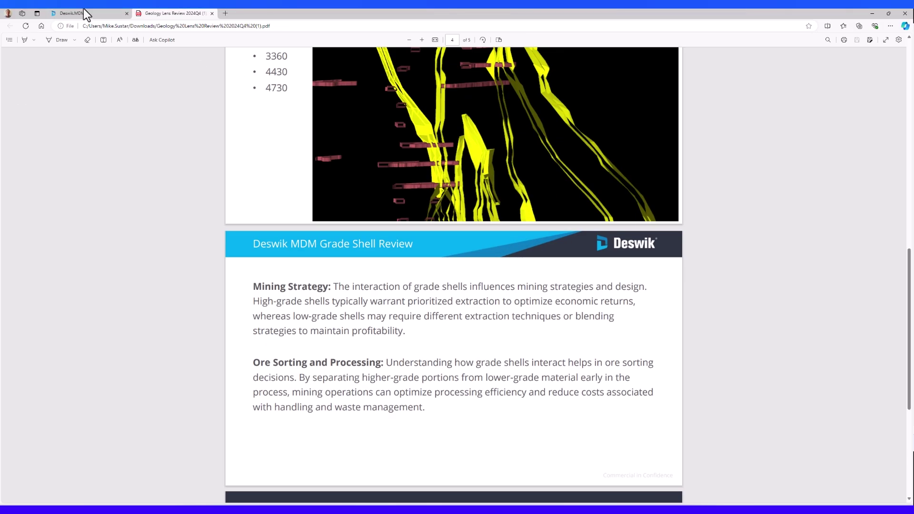
Step: Open the GEO - Peer Review task in Deswik.MDM and review its completed checklist
click(82, 12)
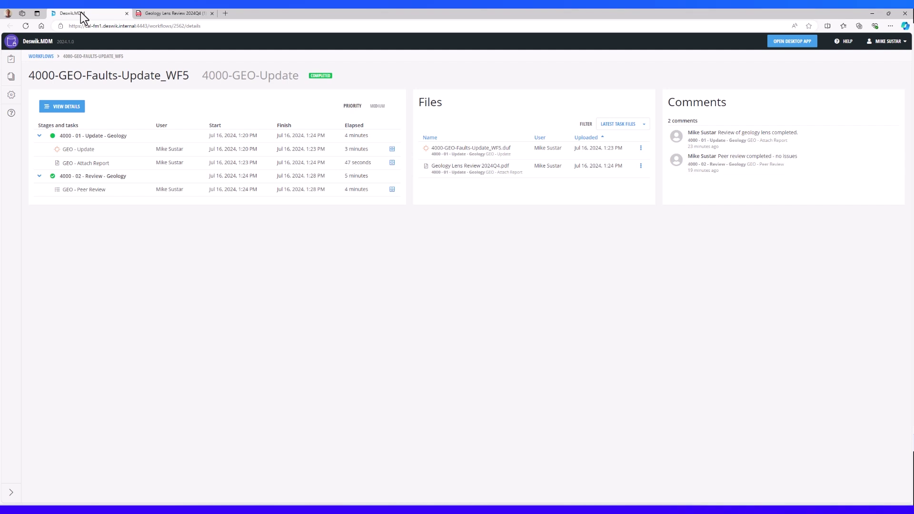
click(103, 195)
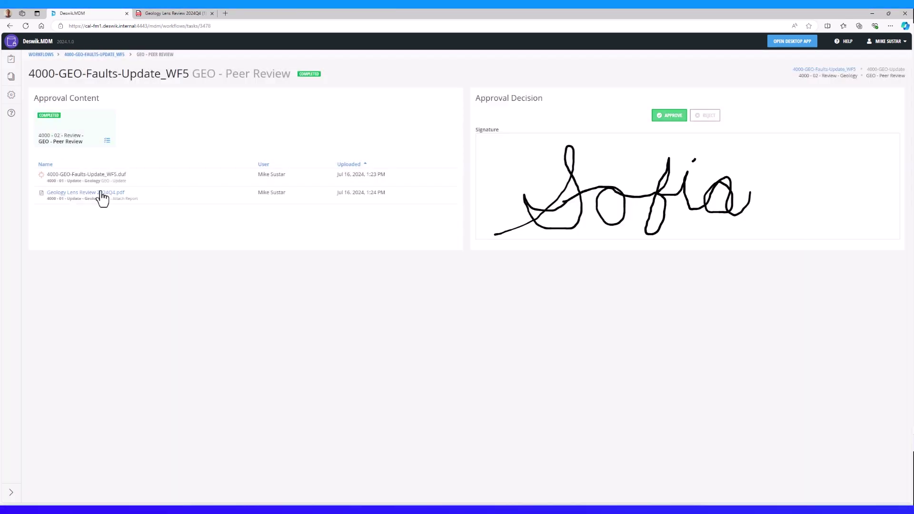
click(74, 141)
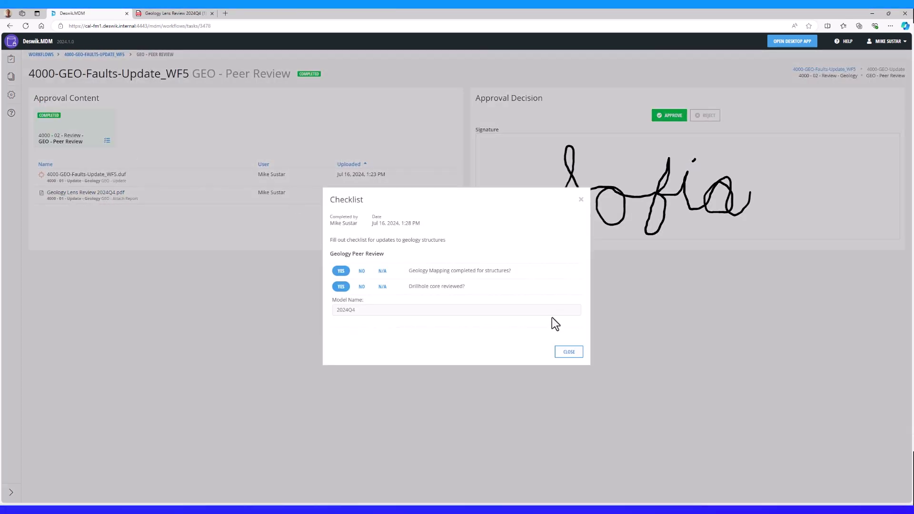
click(581, 200)
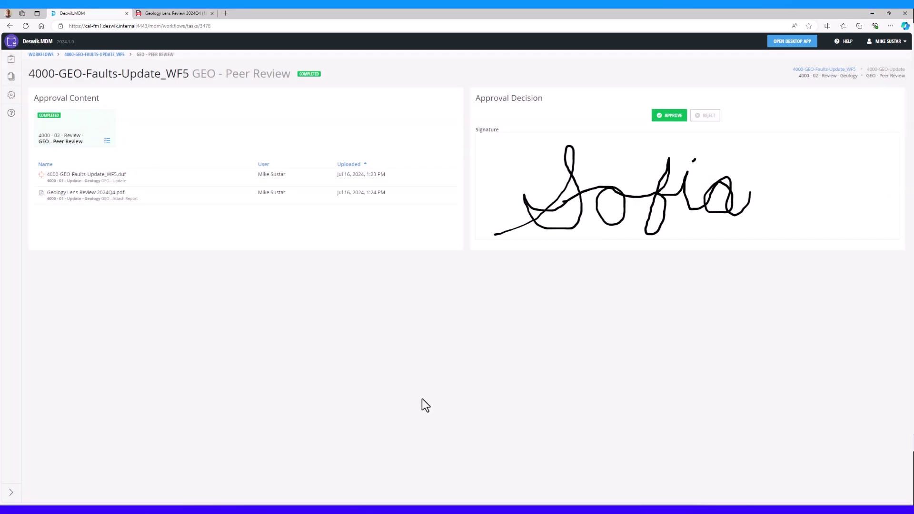
Step: Scroll the report back up to the Lens Review slide, then minimize Edge
click(166, 13)
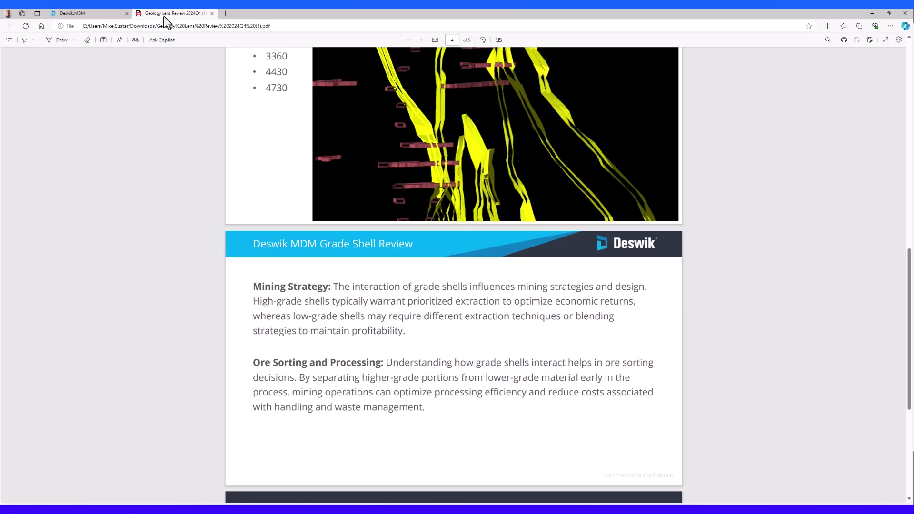
scroll(564, 309, up, 5)
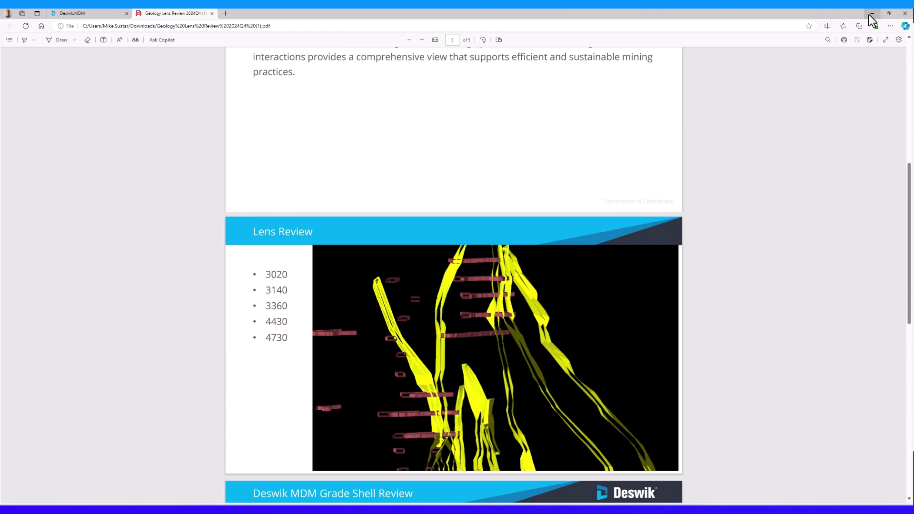
click(870, 13)
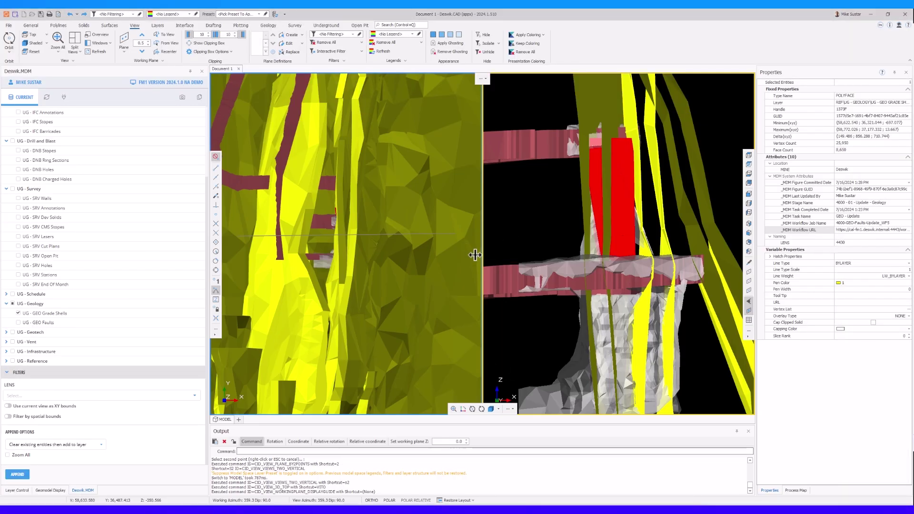
Step: Return Deswik.CAD to a single full-size 3D viewport with S1
text(s1s)
right_click(537, 235)
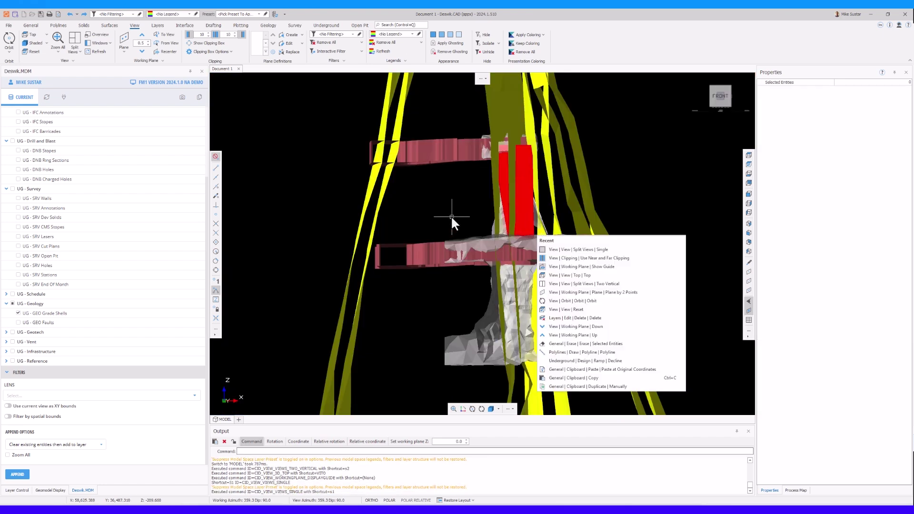
key(Escape)
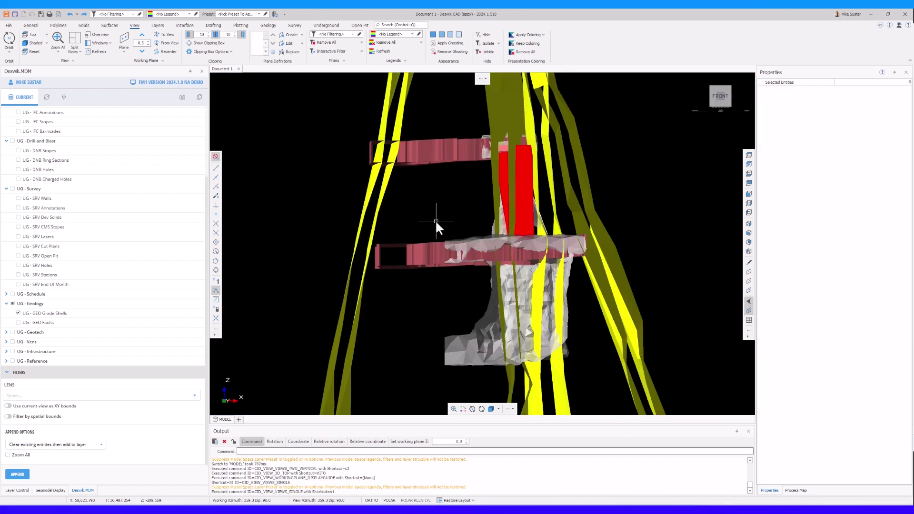